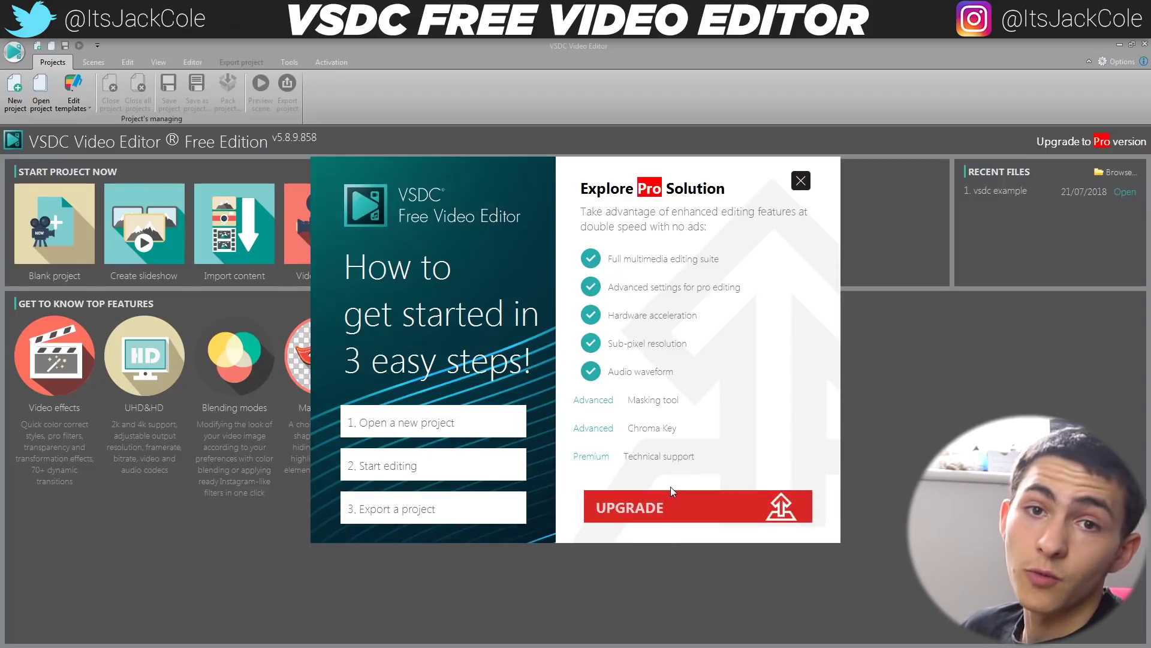
# Dismiss the Pro upgrade offer and start a blank project with Full HD 1920x1080 pixels (16:9) resolution
pyautogui.click(801, 181)
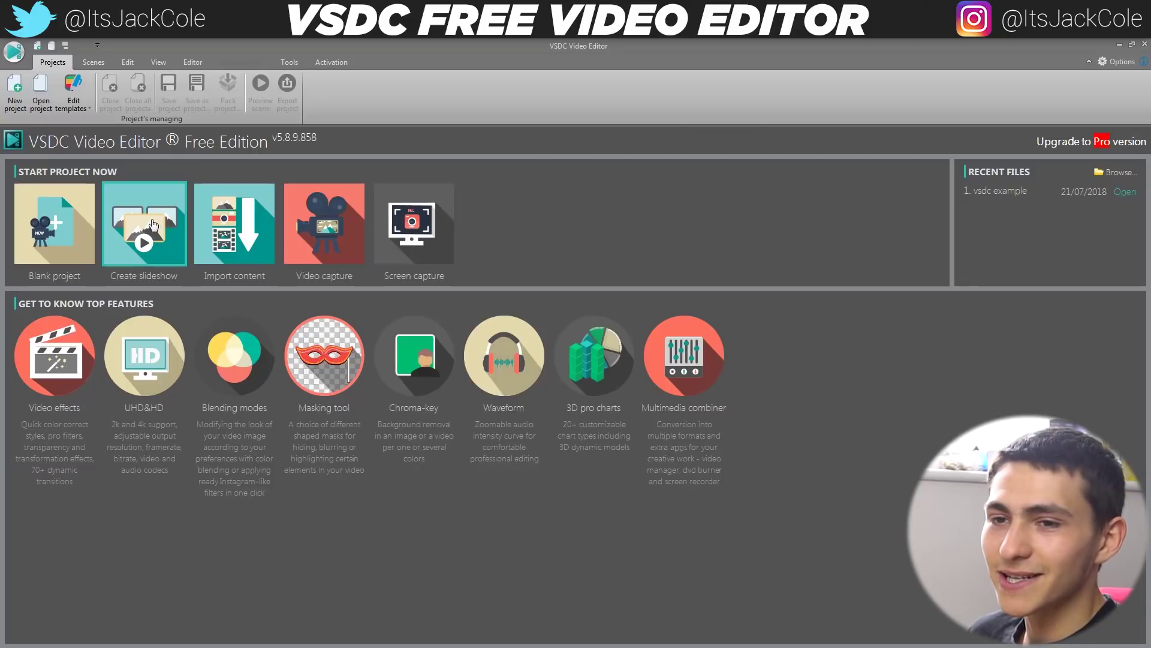
pyautogui.click(50, 211)
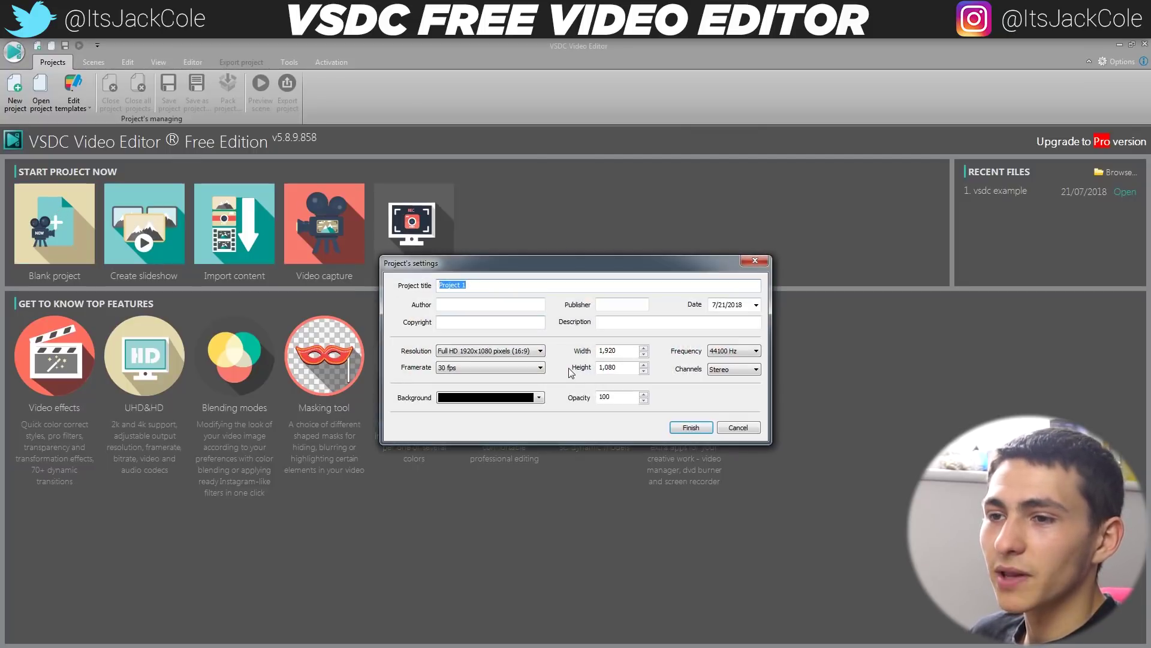
pyautogui.click(530, 354)
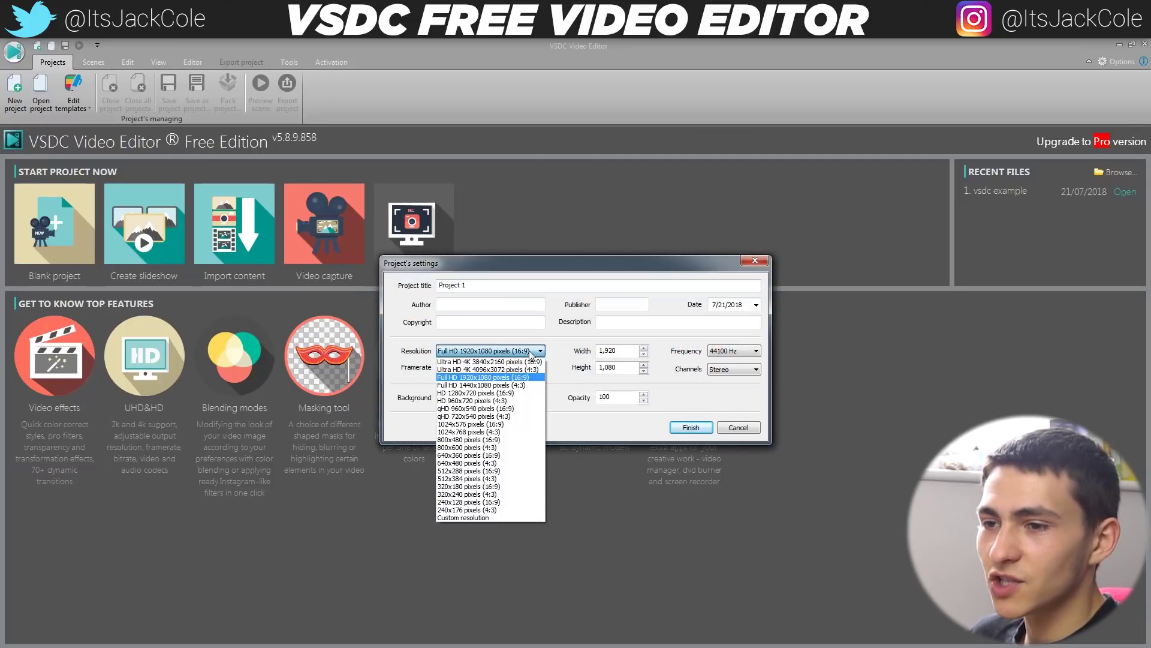
pyautogui.click(475, 377)
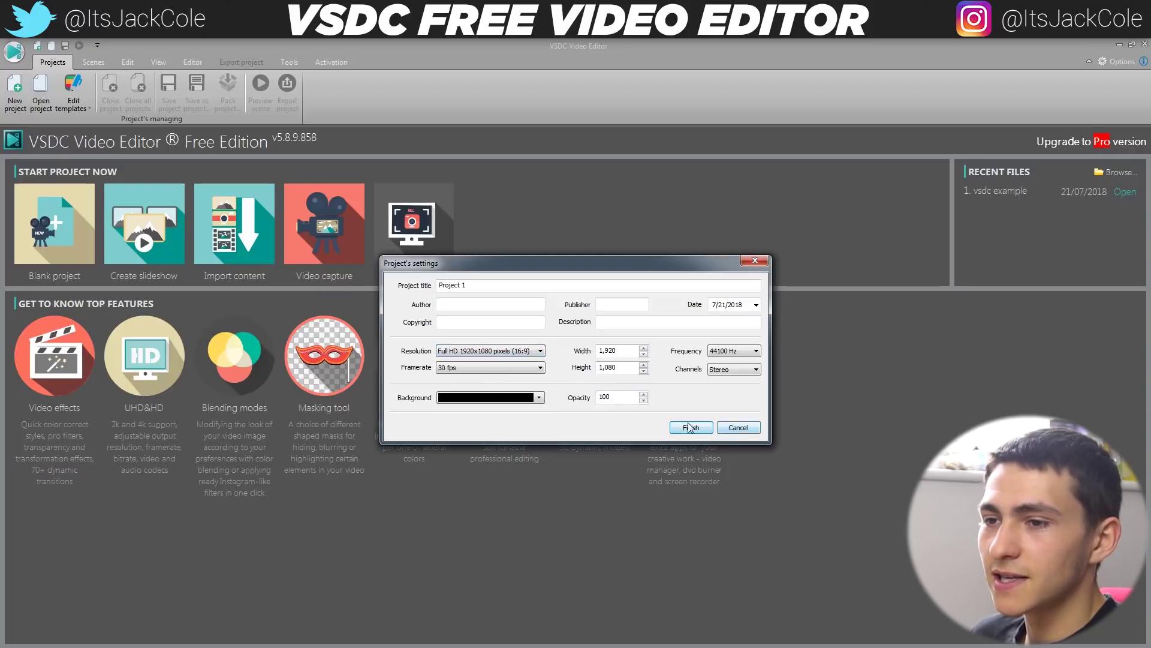
# Title the project "Sample project" and finish creating it
pyautogui.click(502, 288)
pyautogui.hotkey('ctrl', 'a')
pyautogui.write('Sam')
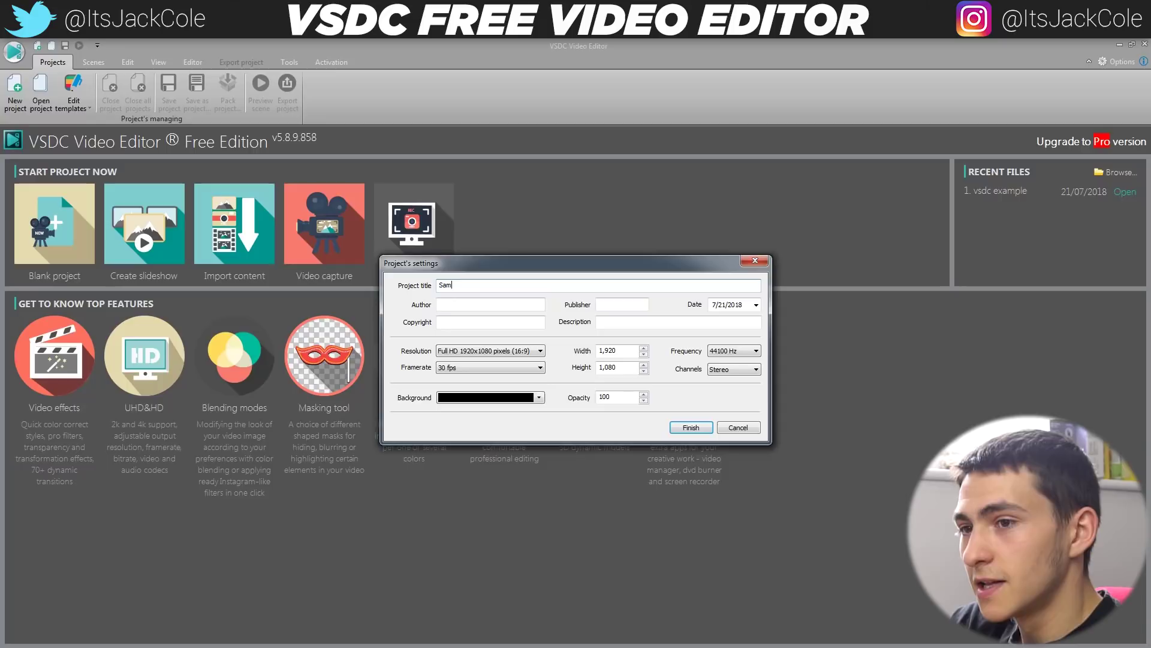
pyautogui.write('ple project')
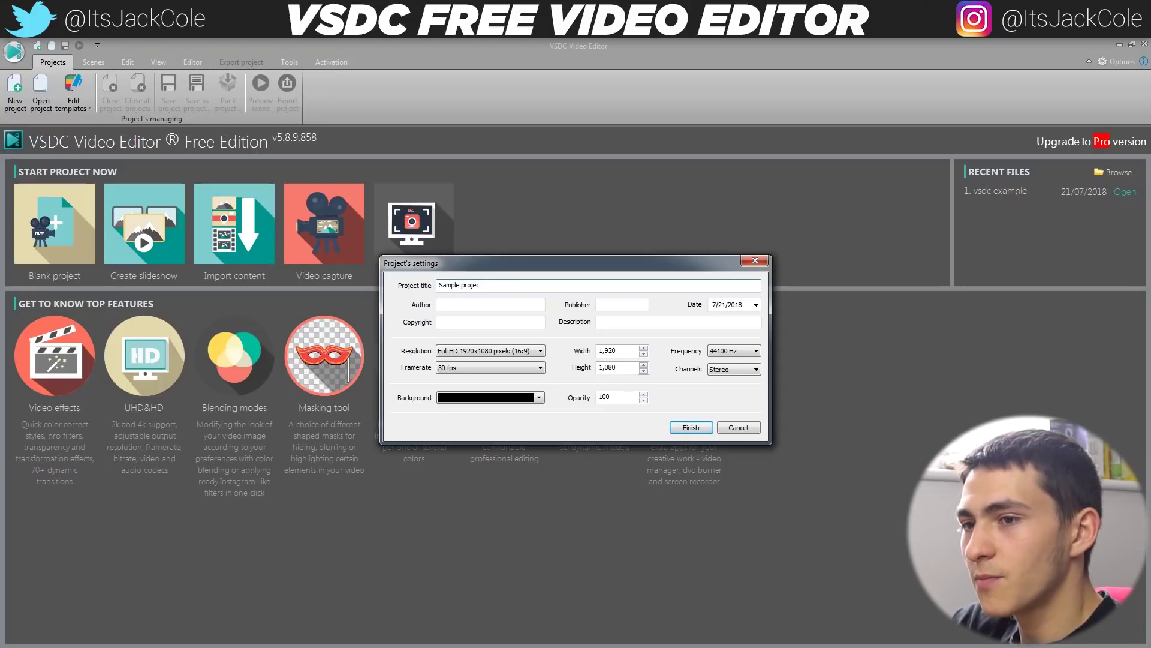
pyautogui.press('Return')
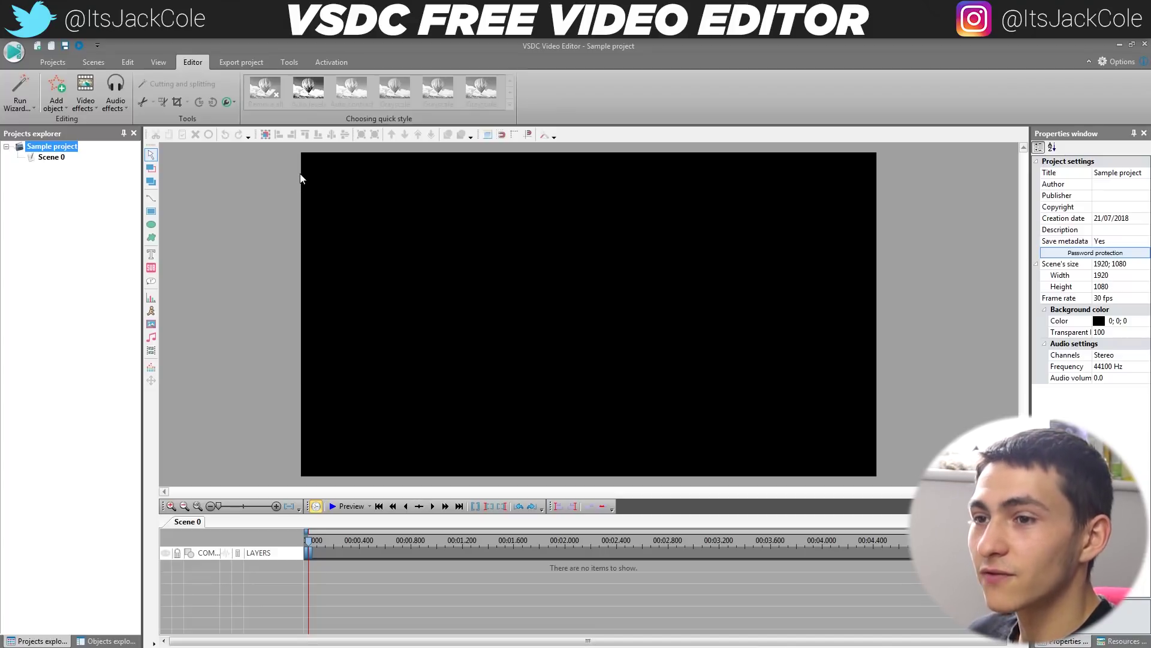
# Add the video files Dji 0235-1, Dji 0238-1 and Dji 0240-1 from the Drone Hitfilm Clips folder
pyautogui.click(59, 104)
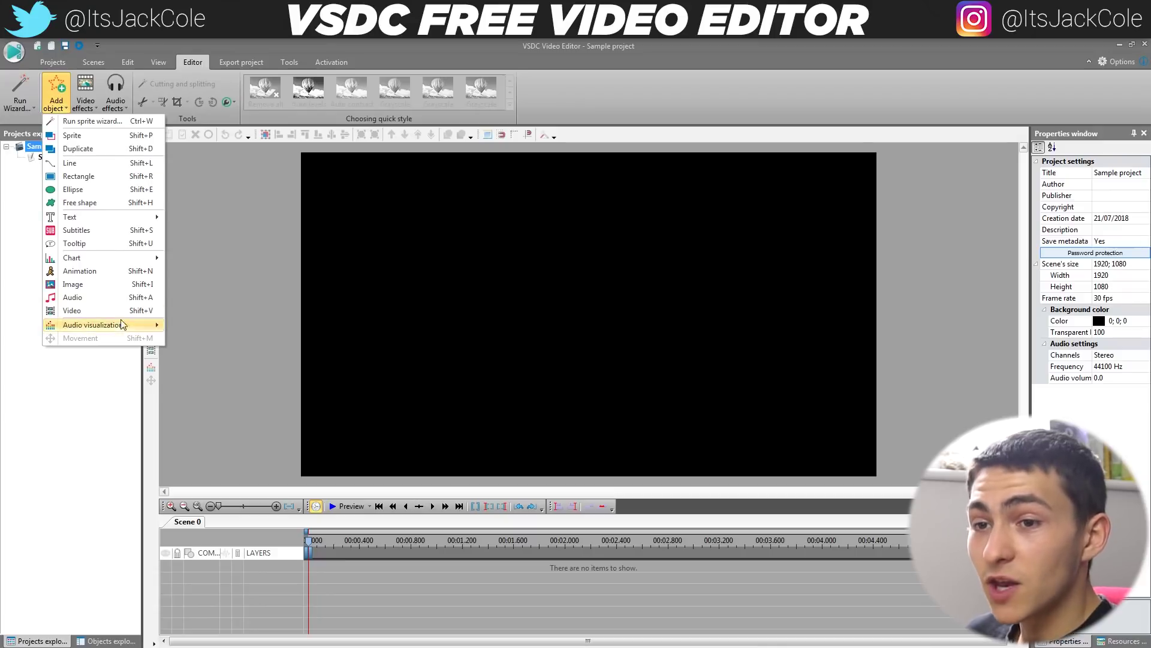
pyautogui.click(115, 312)
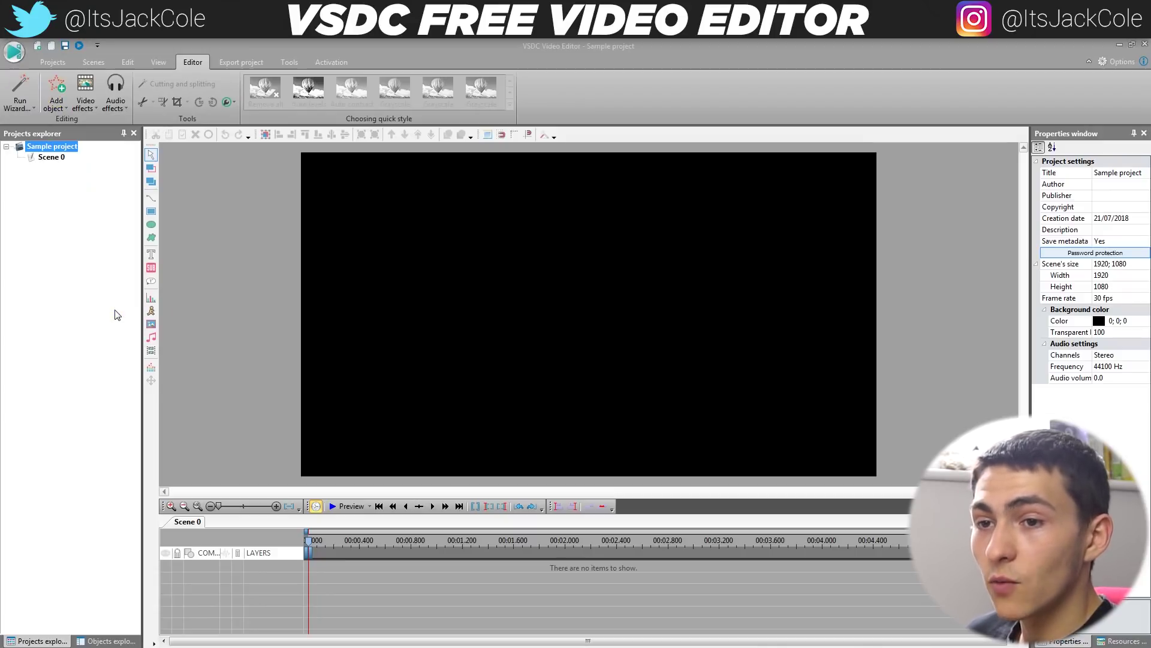
pyautogui.moveTo(532, 384); pyautogui.dragTo(591, 411)
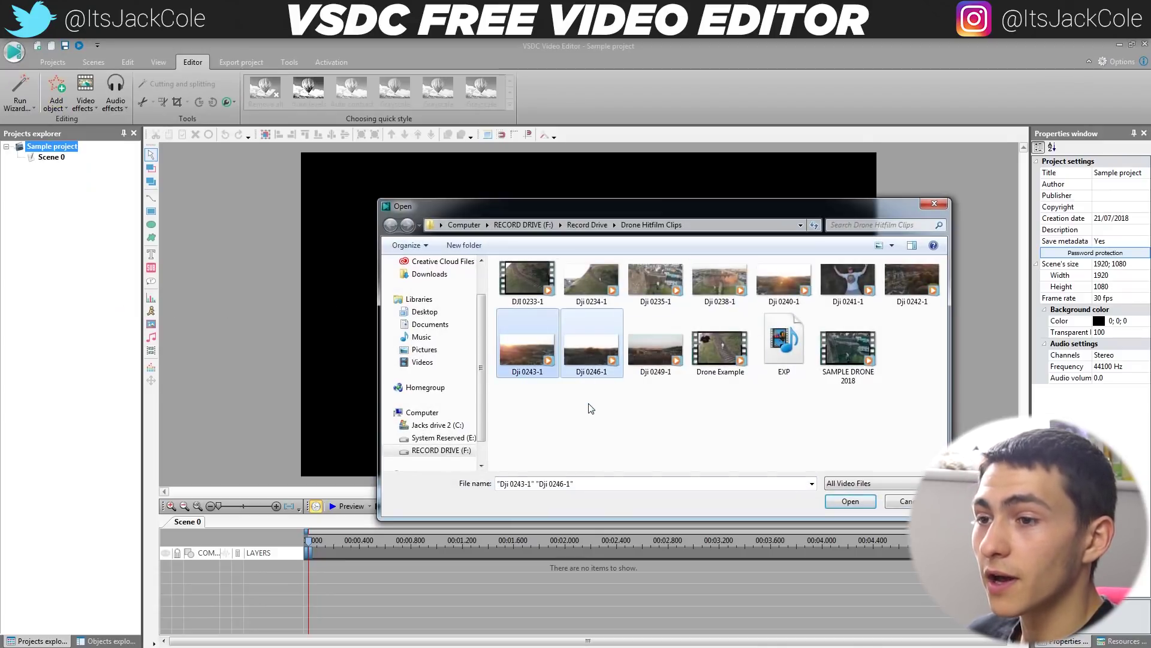
pyautogui.moveTo(543, 205); pyautogui.dragTo(484, 159)
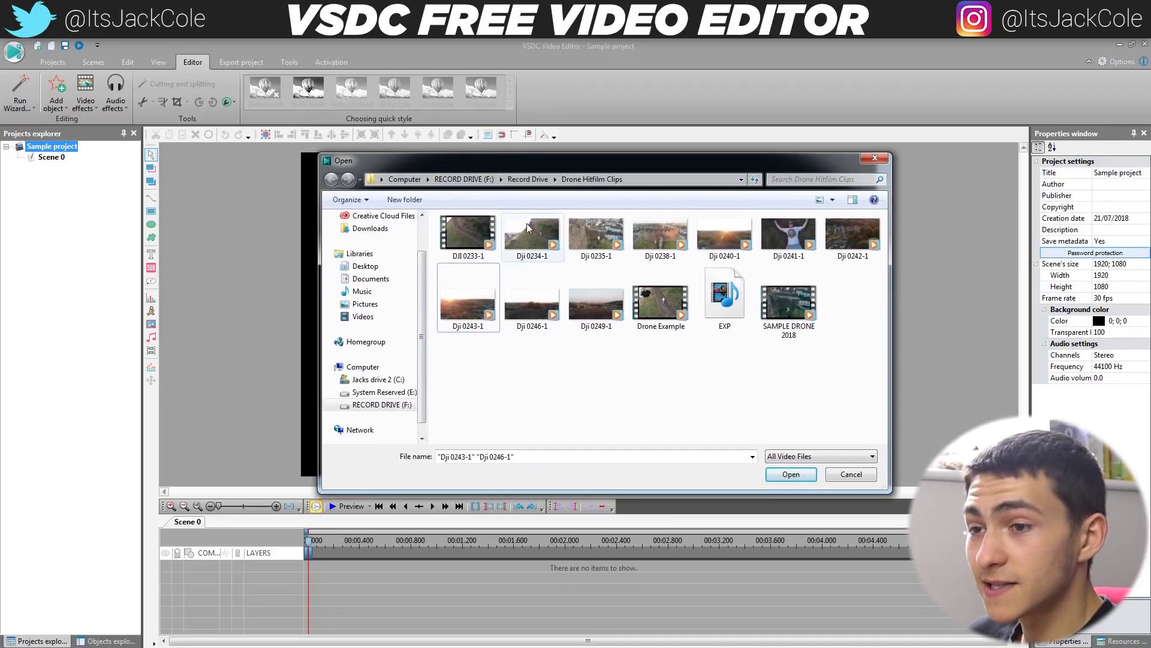
pyautogui.click(596, 235)
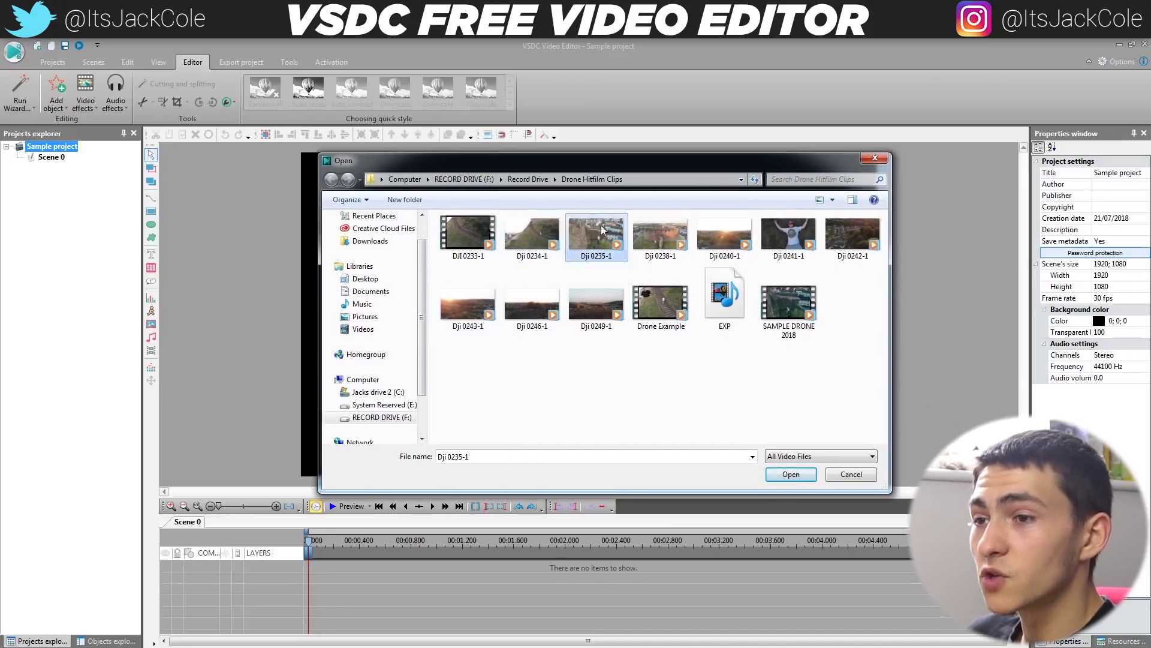
pyautogui.keyDown('ctrl'); pyautogui.click(667, 239); pyautogui.keyUp('ctrl')
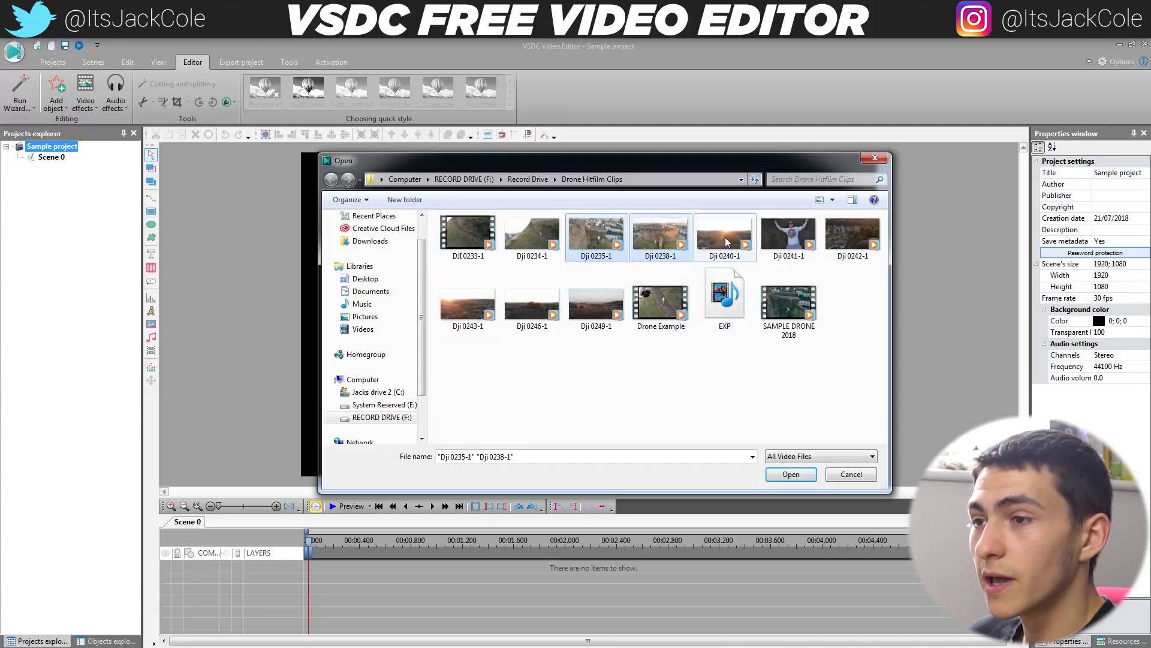
pyautogui.keyDown('ctrl'); pyautogui.click(725, 238); pyautogui.keyUp('ctrl')
pyautogui.click(793, 475)
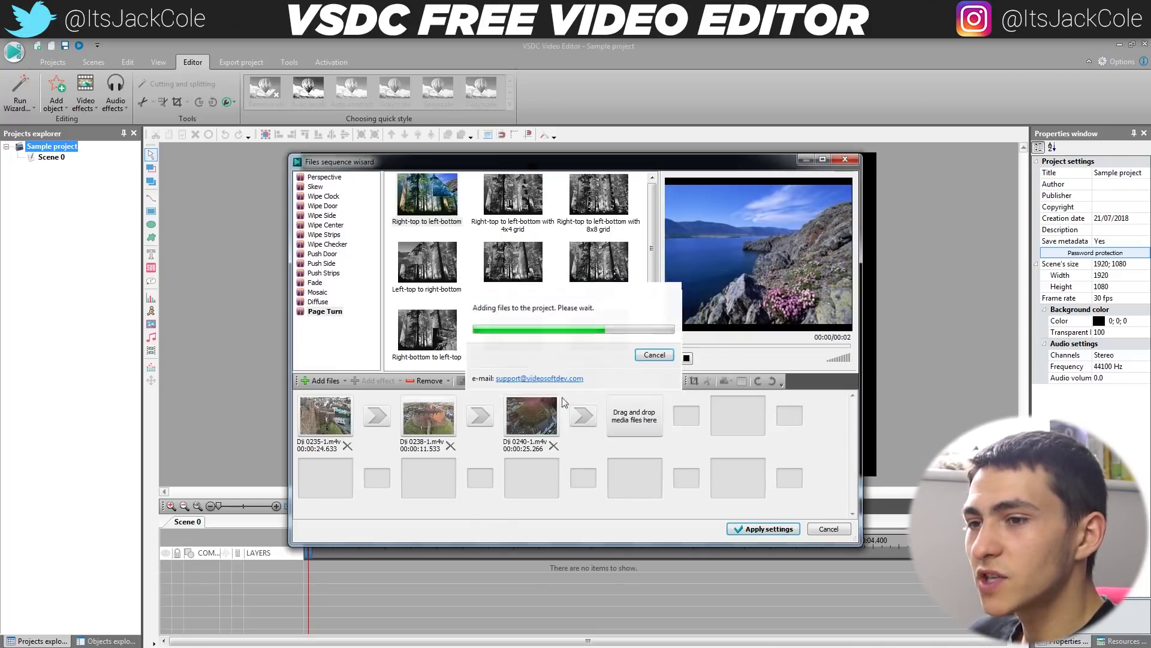
# Try to rearrange the order of the three clips in the files sequence wizard
pyautogui.moveTo(528, 439); pyautogui.dragTo(455, 427)
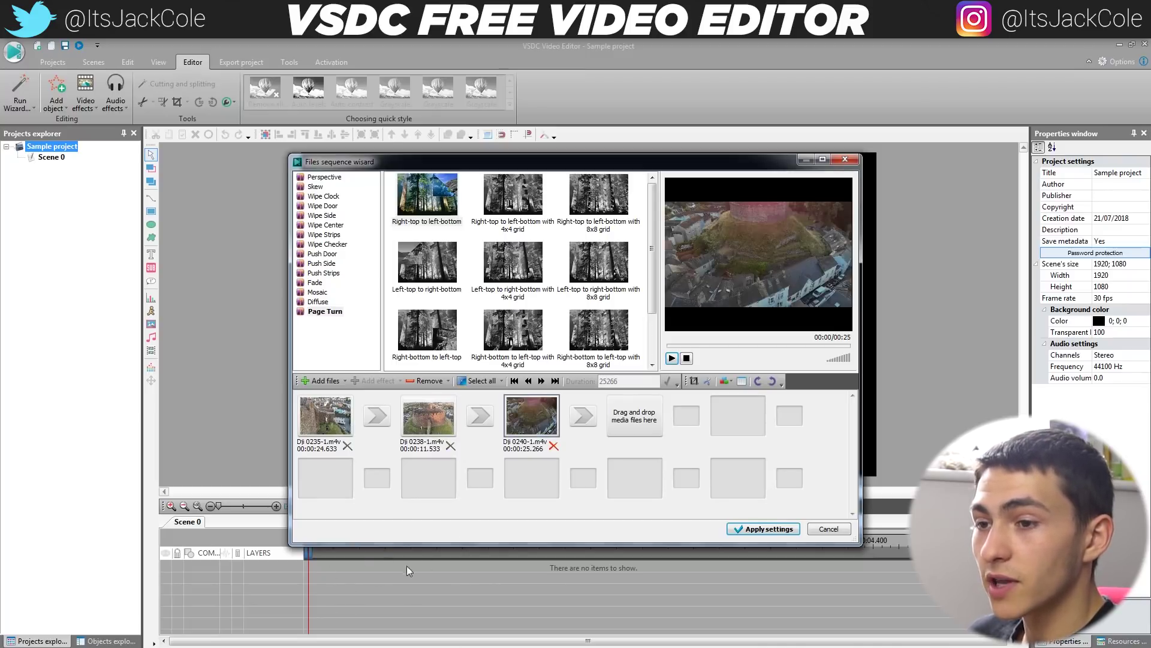
pyautogui.moveTo(521, 436); pyautogui.dragTo(338, 420)
pyautogui.moveTo(433, 425); pyautogui.dragTo(339, 432)
pyautogui.moveTo(459, 430); pyautogui.dragTo(334, 417)
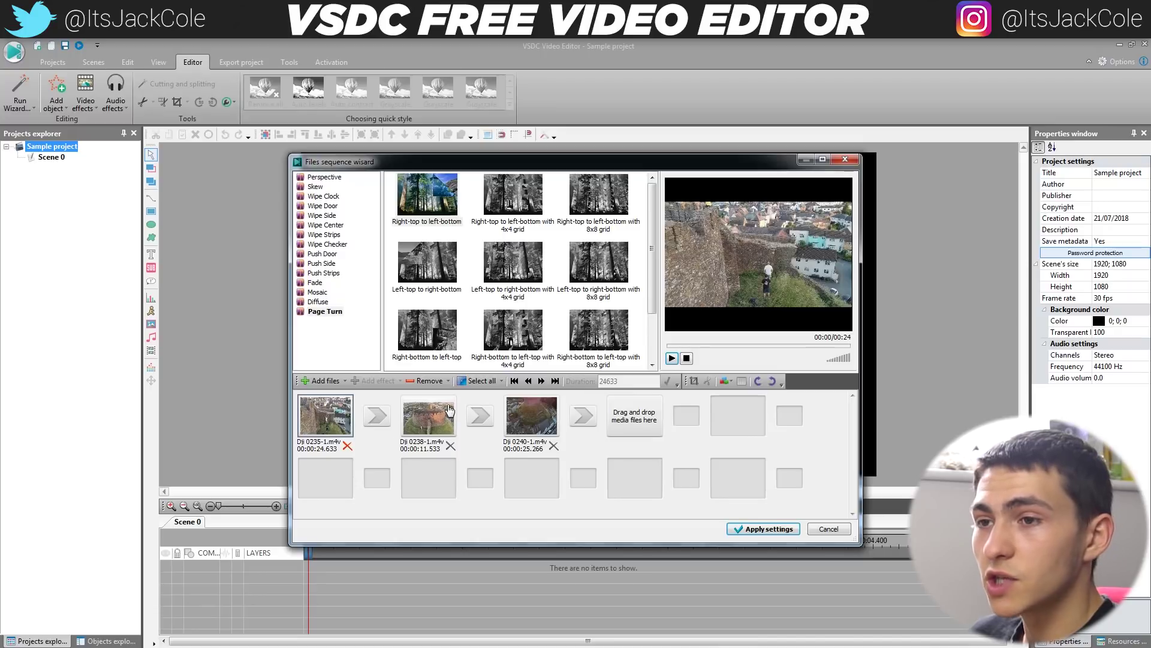
# Place Fade out transitions between the three clips and apply the sequence to the project
pyautogui.click(373, 416)
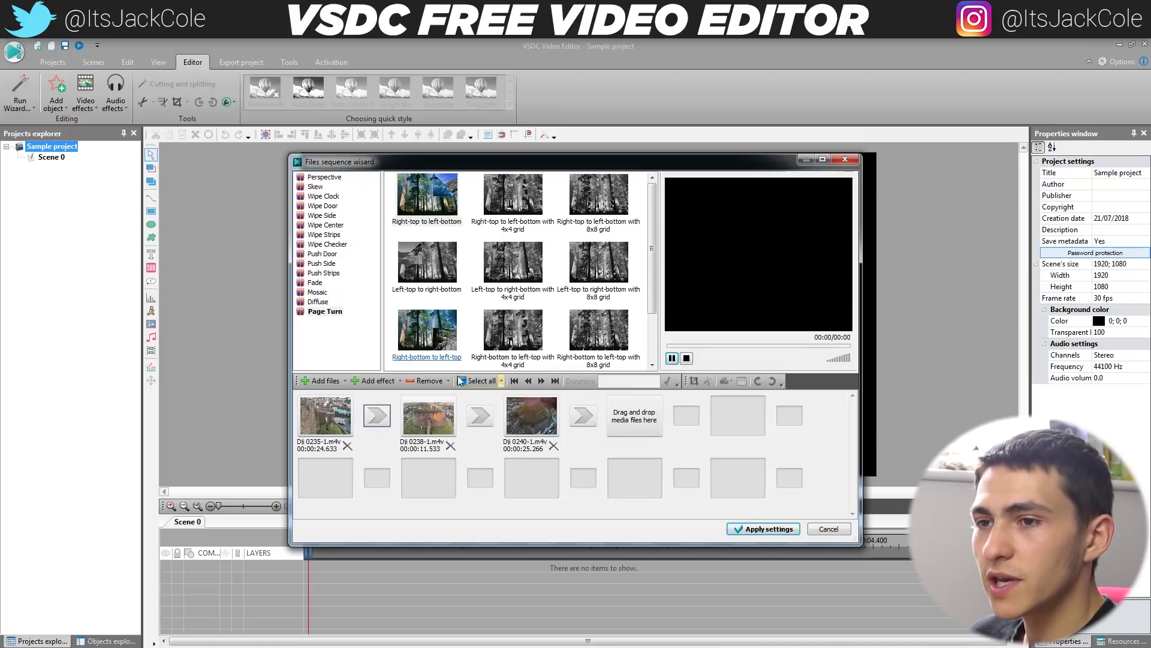
pyautogui.click(327, 235)
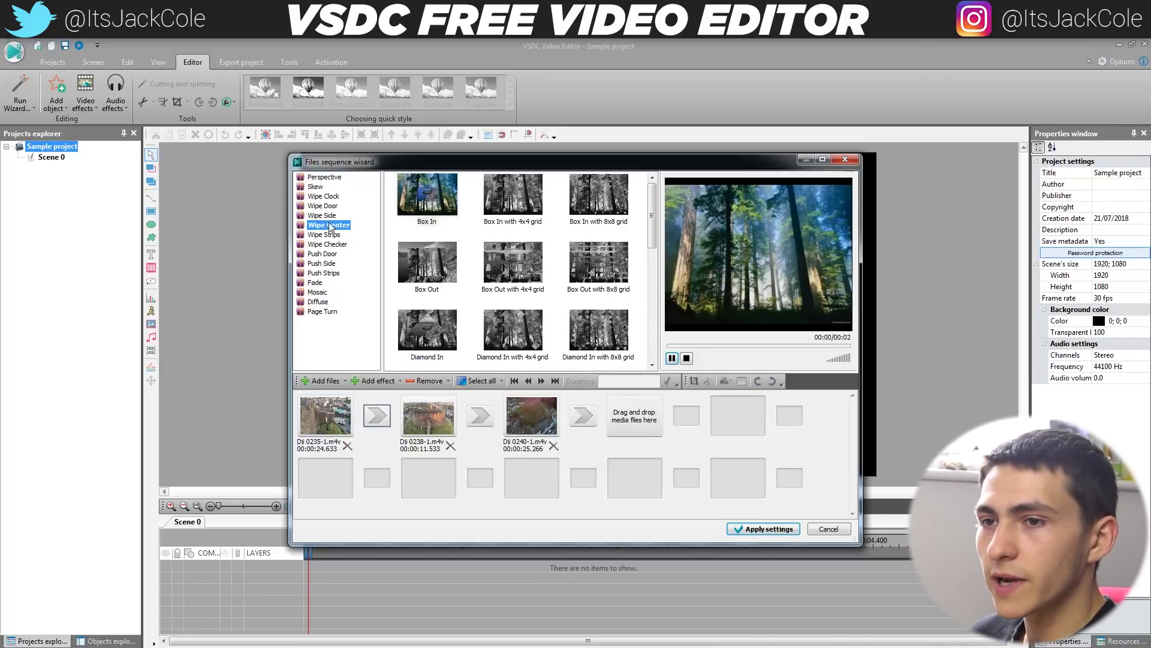
pyautogui.click(316, 282)
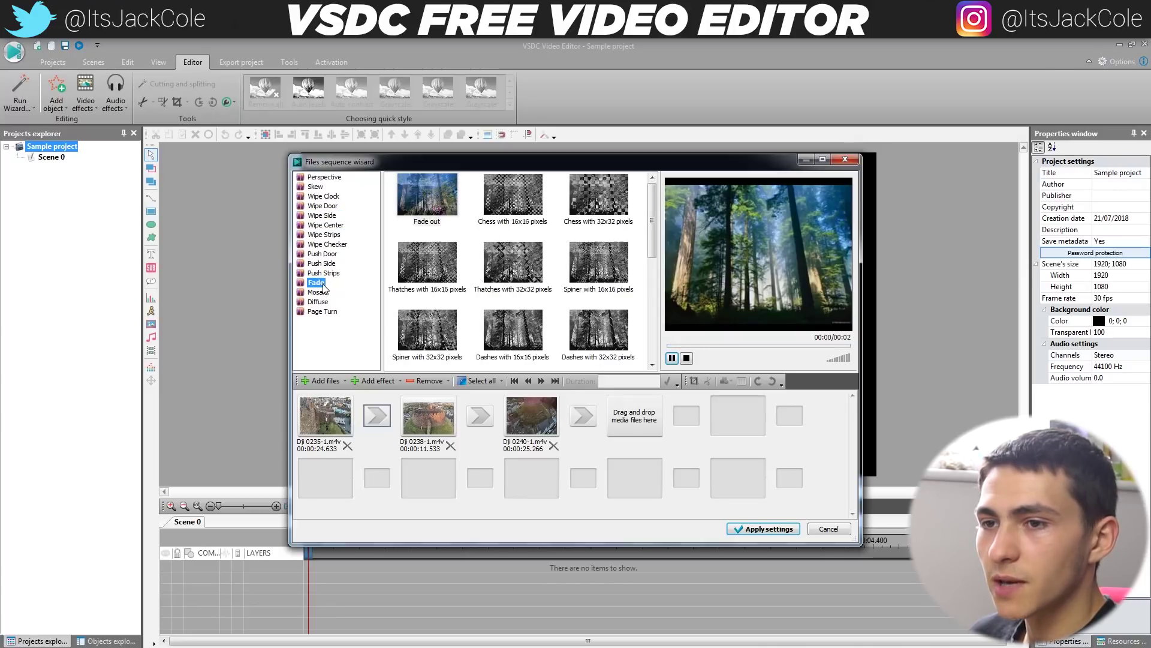
pyautogui.moveTo(442, 199); pyautogui.dragTo(378, 415)
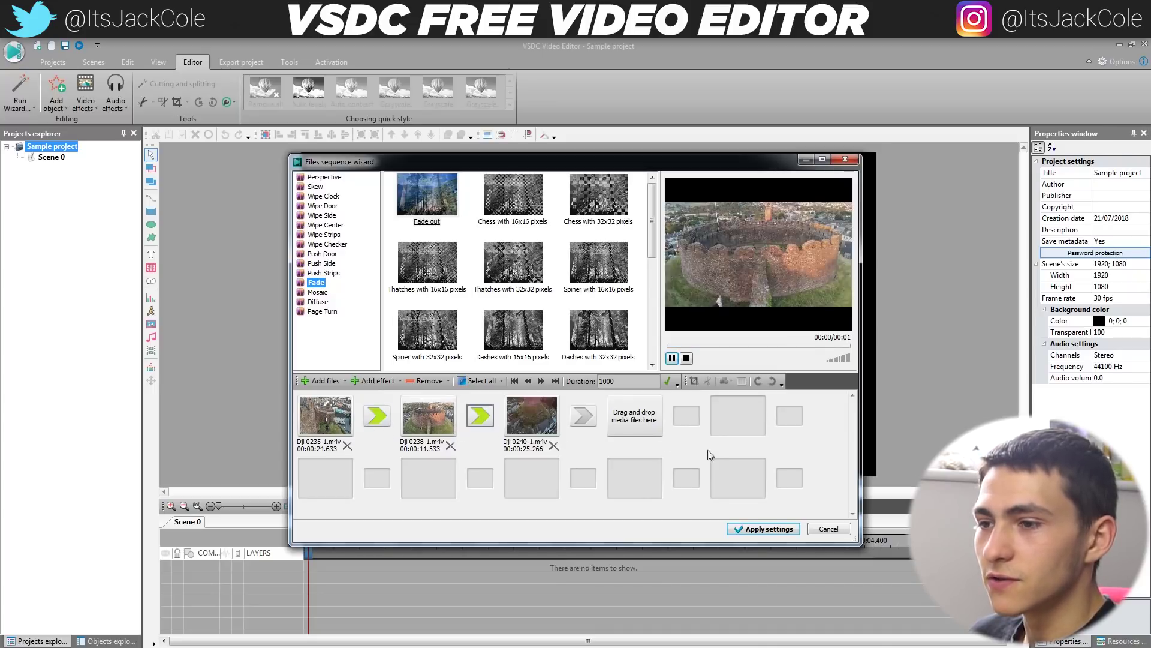
pyautogui.click(744, 528)
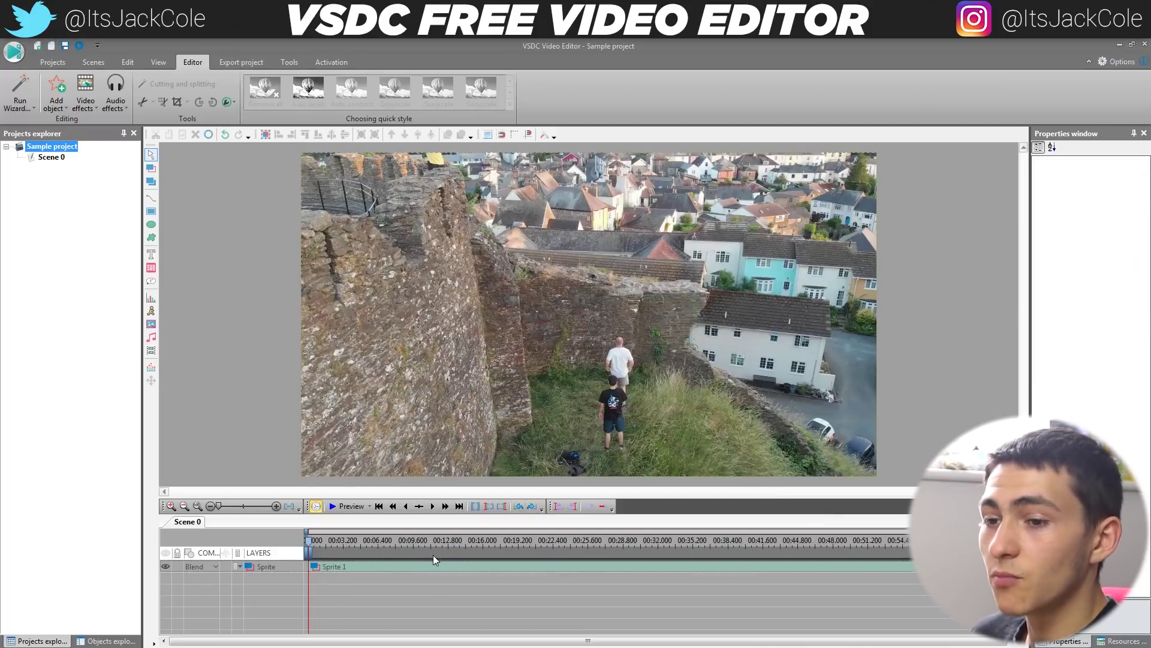
# Open Sprite 1 to reach its individual clips and enlarge the timeline area
pyautogui.click(331, 571)
pyautogui.doubleClick(332, 571)
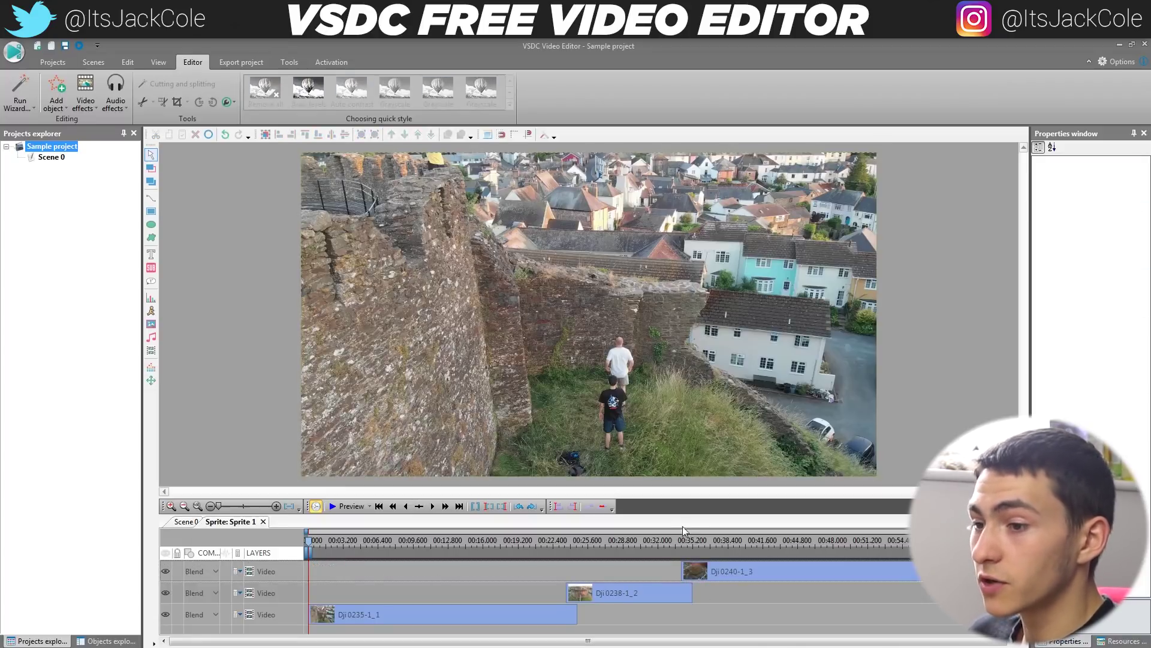
pyautogui.moveTo(683, 497); pyautogui.dragTo(683, 436)
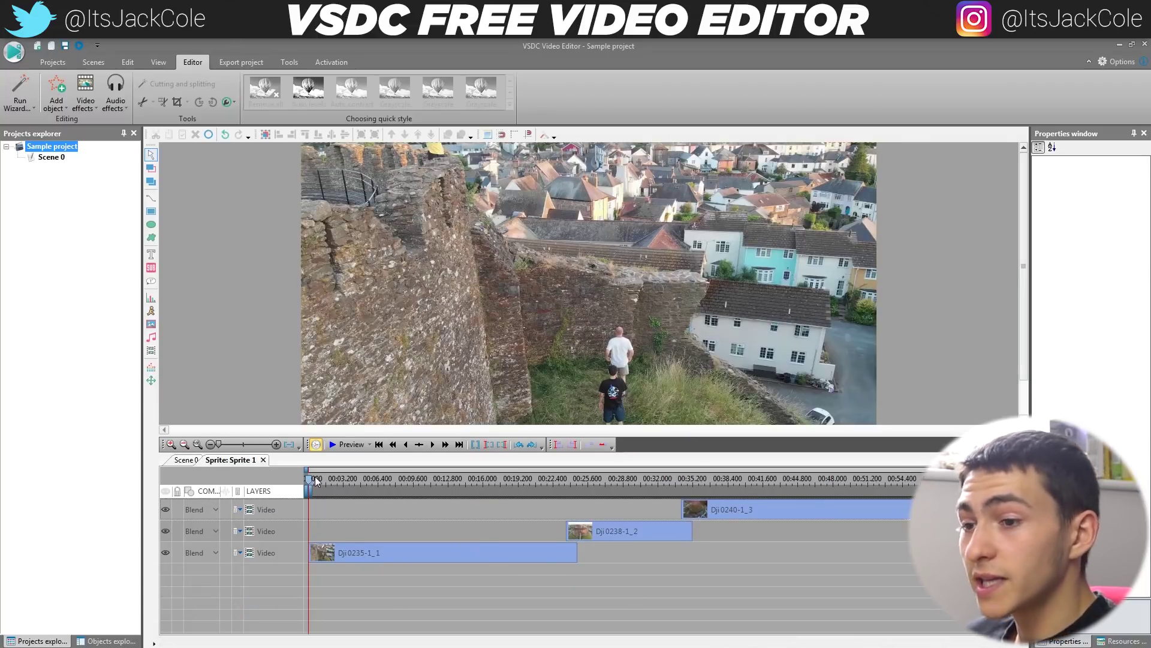
# Split the Dji 0235-1 clip at about 14 seconds, where the two people stand together in the grass
pyautogui.moveTo(316, 480); pyautogui.dragTo(461, 486)
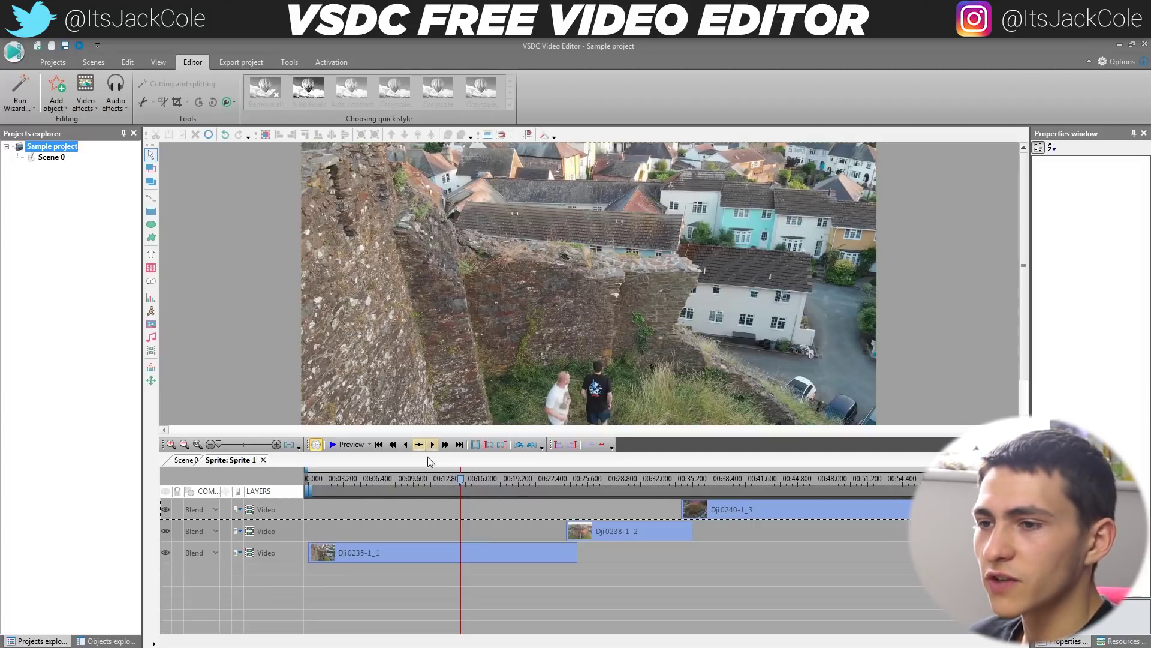
pyautogui.moveTo(461, 479); pyautogui.dragTo(467, 485)
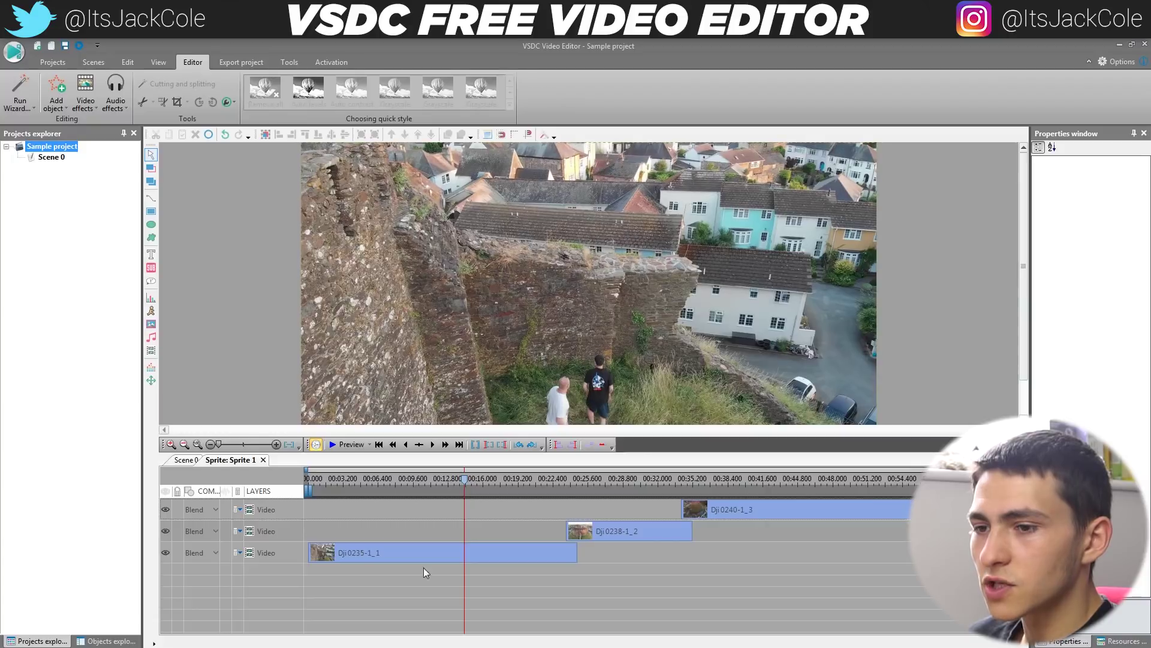
pyautogui.click(478, 559)
pyautogui.click(533, 598)
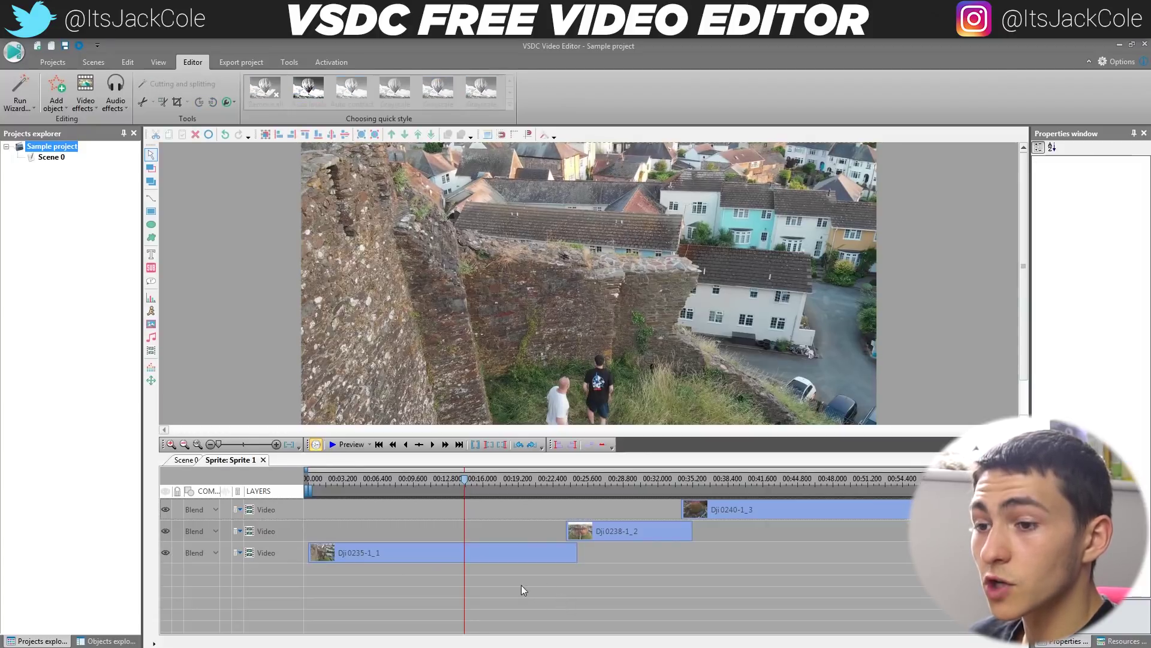
pyautogui.click(471, 560)
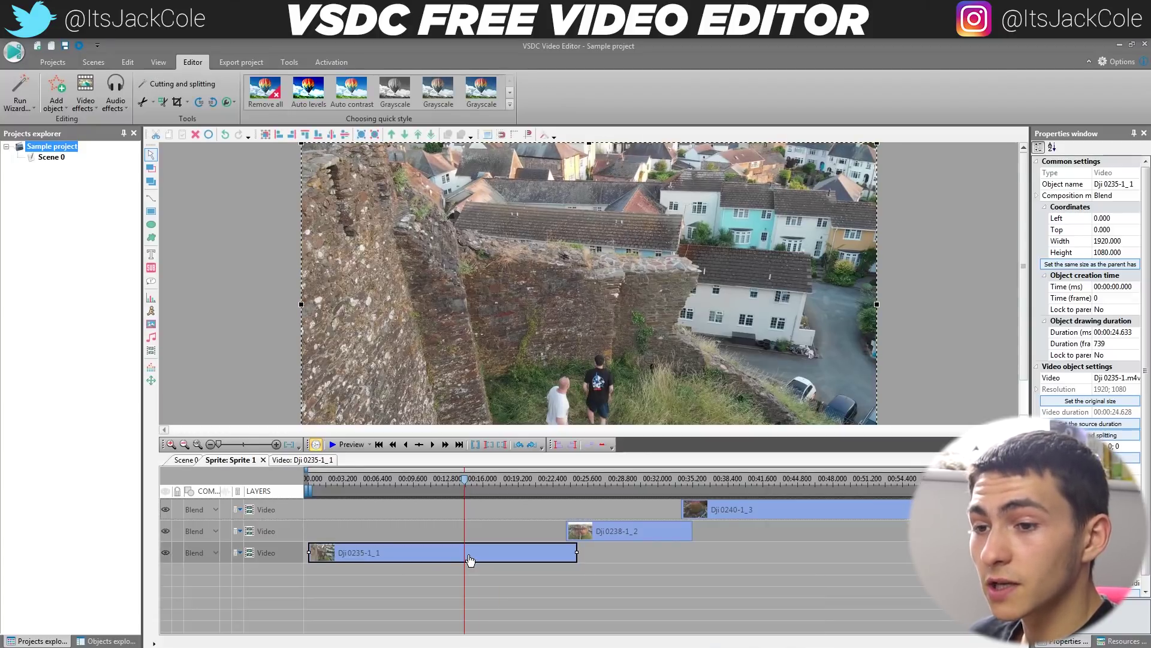
pyautogui.click(163, 102)
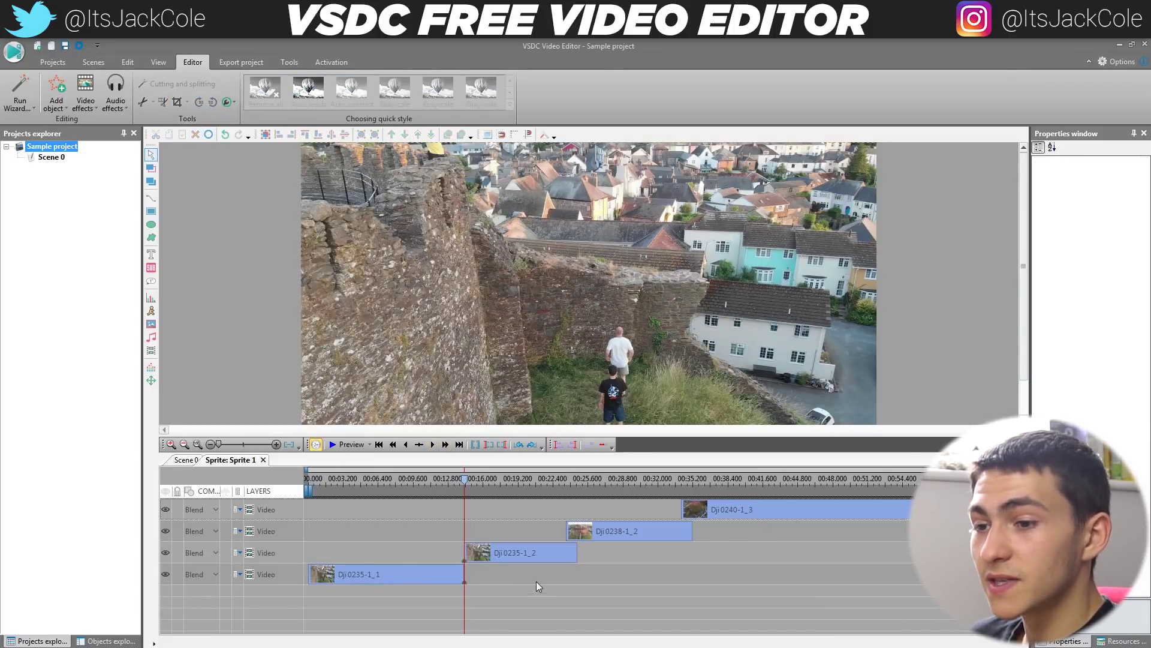
# Delete the first part of the split Dji 0235-1 clip and move the remaining part to the timeline's start
pyautogui.click(423, 580)
pyautogui.press('Delete')
pyautogui.moveTo(496, 559); pyautogui.dragTo(357, 555)
# Split the remaining Dji 0235-1 clip at about 7.2 seconds and delete the part after the cut
pyautogui.click(330, 486)
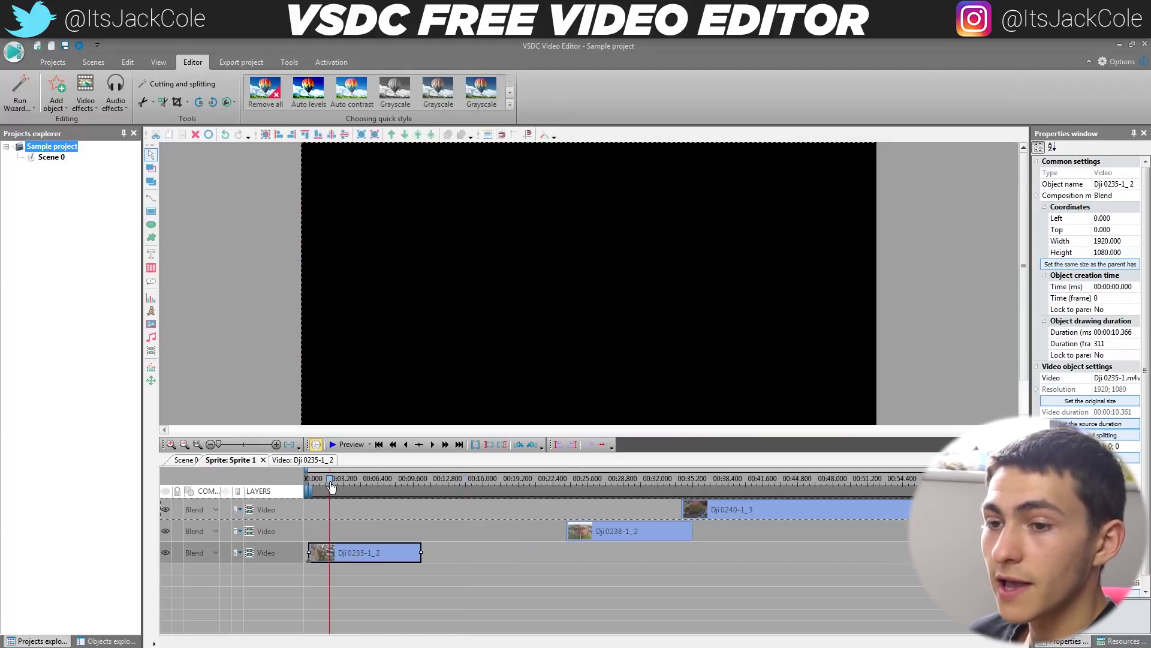
pyautogui.moveTo(331, 482); pyautogui.dragTo(389, 499)
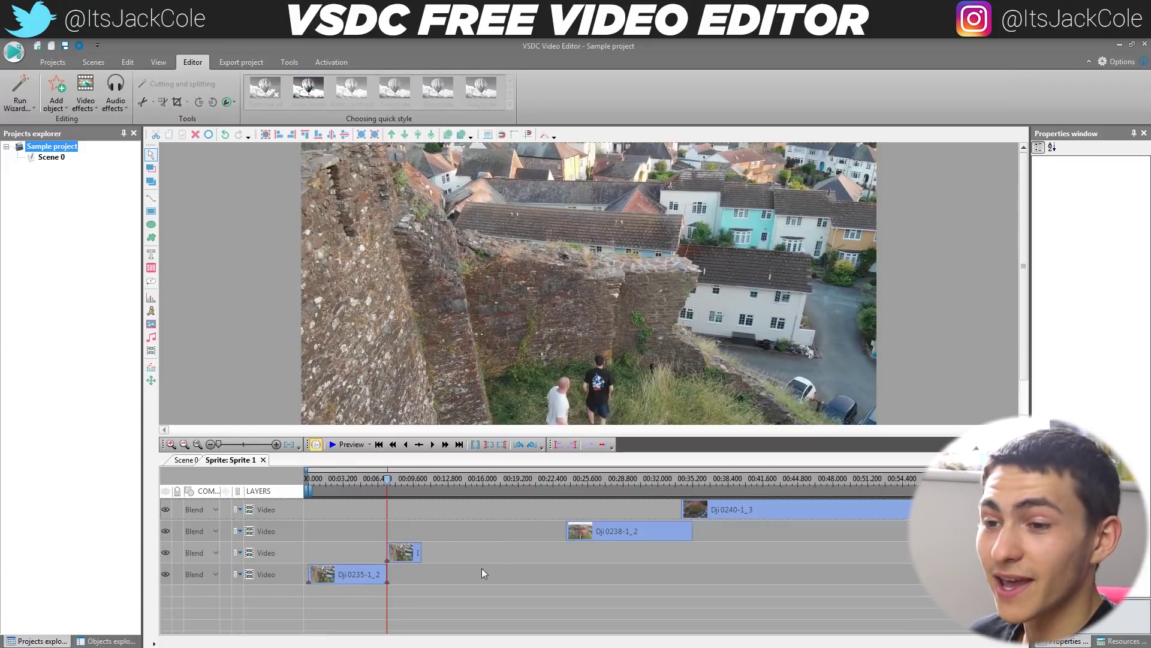
pyautogui.press('Delete')
# Move the Dji 0238-1 clip directly after the first clip and split it at about 10.7 seconds
pyautogui.moveTo(589, 532); pyautogui.dragTo(410, 534)
pyautogui.moveTo(388, 483); pyautogui.dragTo(426, 494)
pyautogui.click(436, 533)
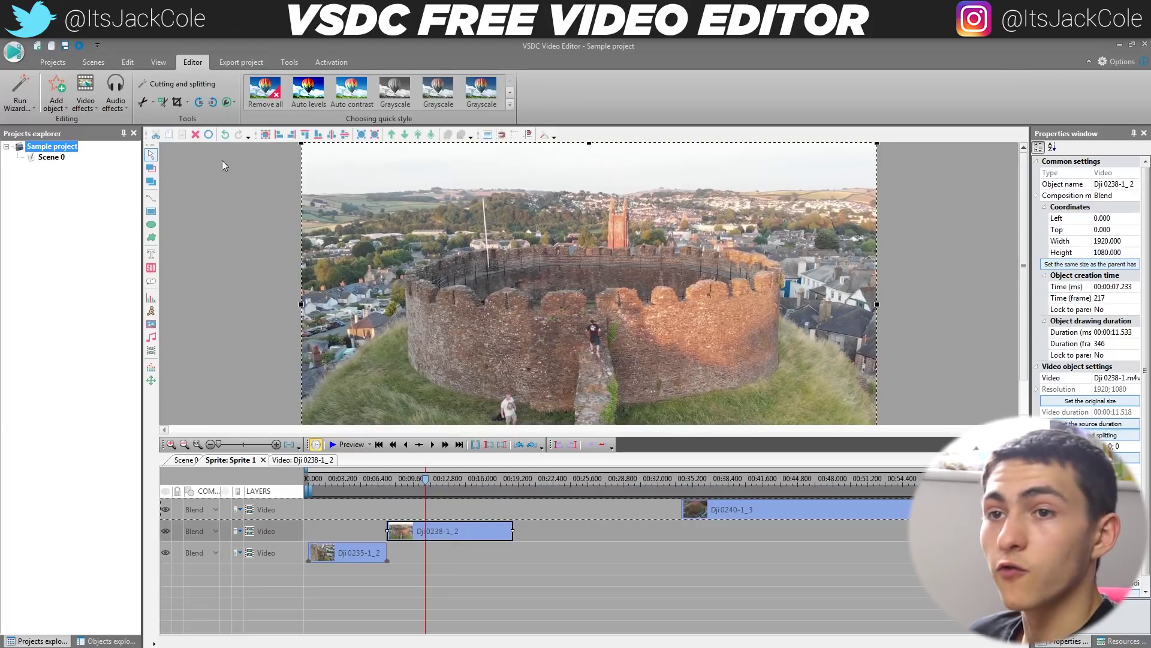
pyautogui.click(162, 101)
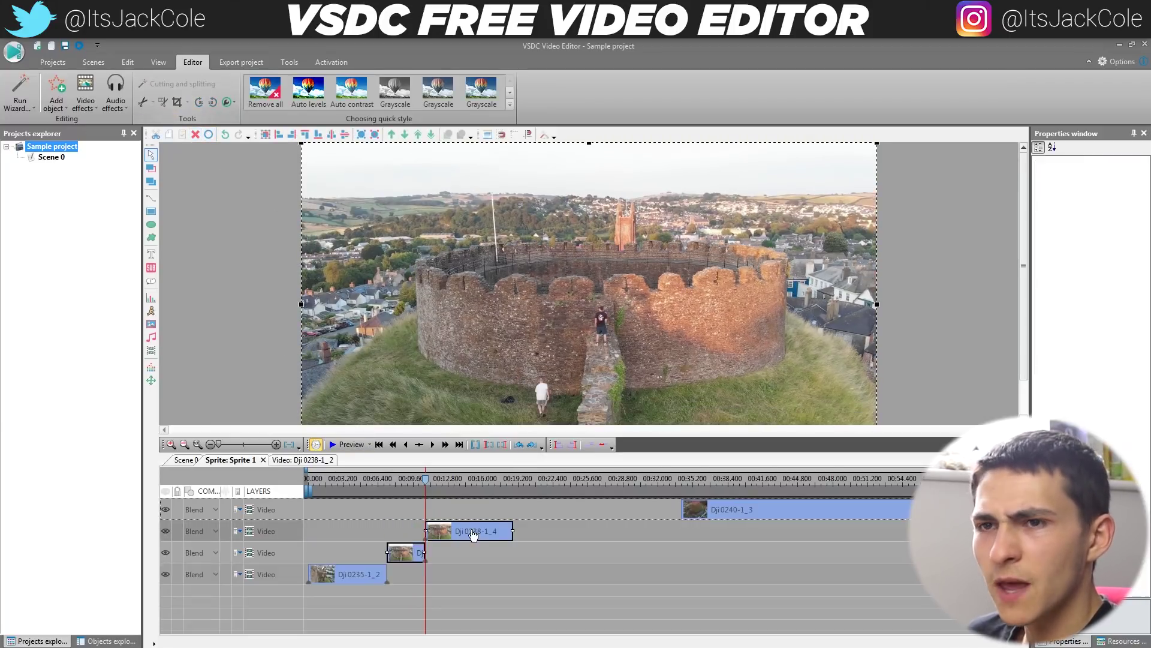
# Delete the first part of the split Dji 0238-1 clip and move the remaining part directly after the Dji 0235-1 clip
pyautogui.click(398, 552)
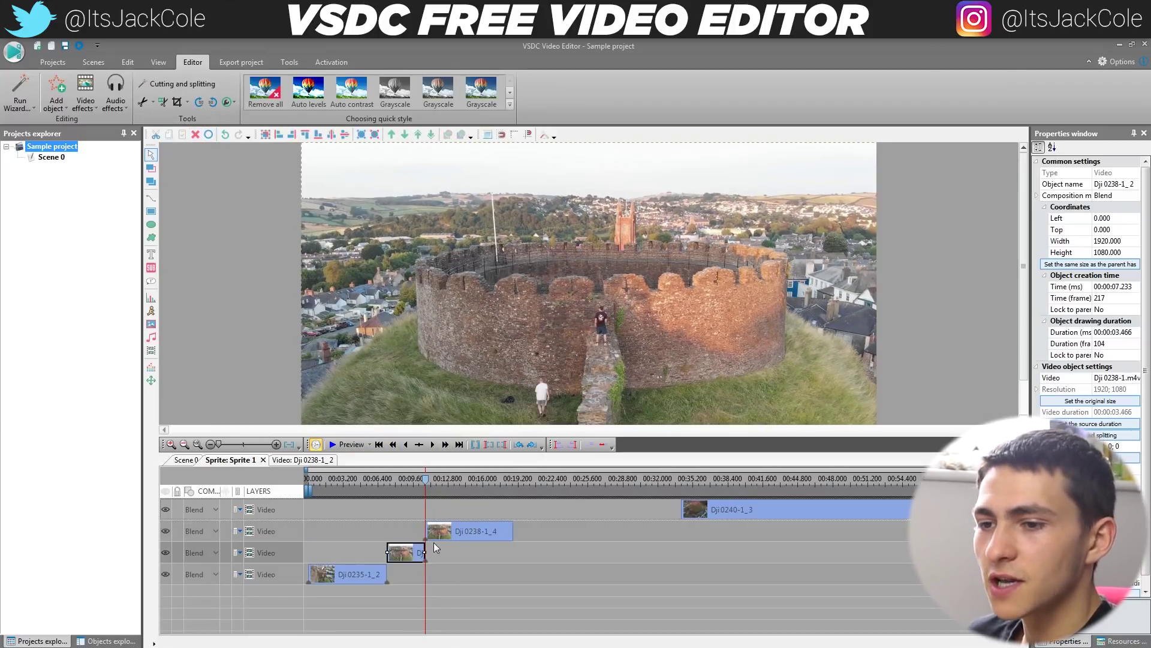
pyautogui.press('Delete')
pyautogui.moveTo(453, 532)
pyautogui.mouseDown()
pyautogui.moveTo(408, 532)
pyautogui.moveTo(431, 537)
pyautogui.mouseUp()
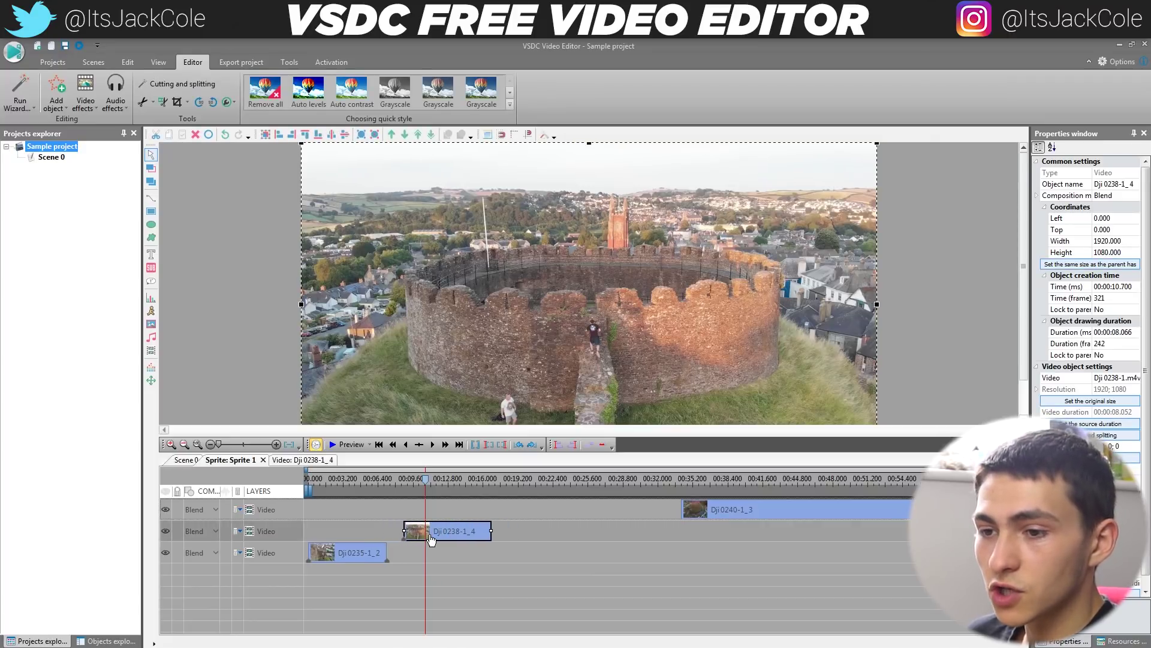
pyautogui.click(387, 487)
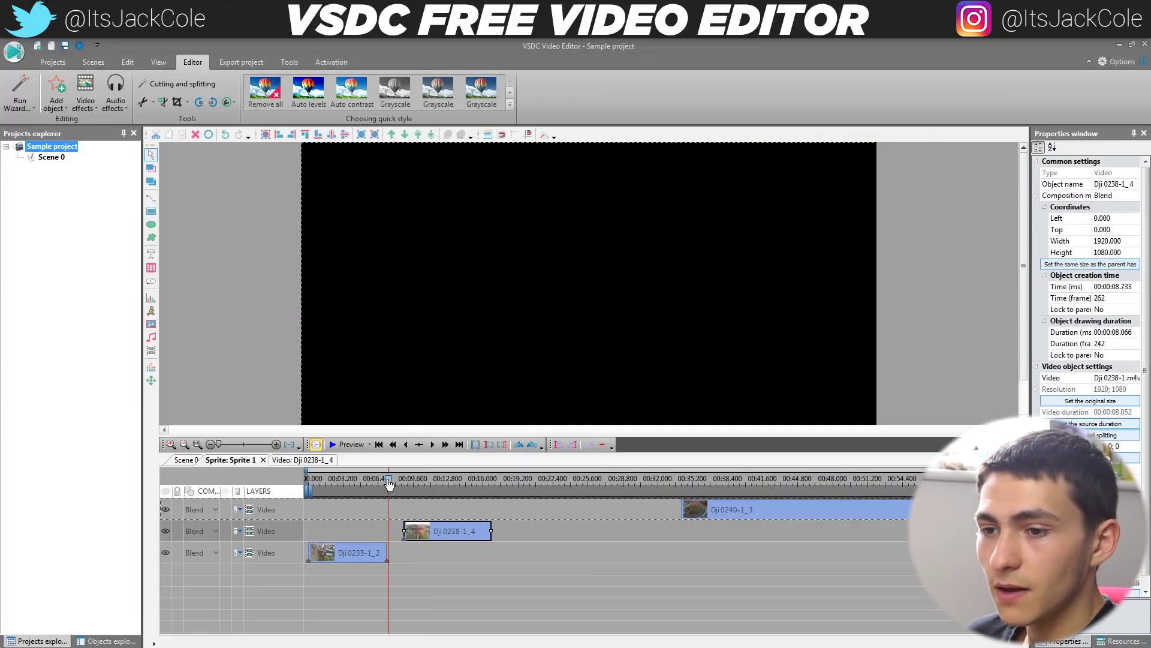
pyautogui.moveTo(428, 533)
pyautogui.mouseDown()
pyautogui.moveTo(412, 534)
pyautogui.moveTo(441, 540)
pyautogui.mouseUp()
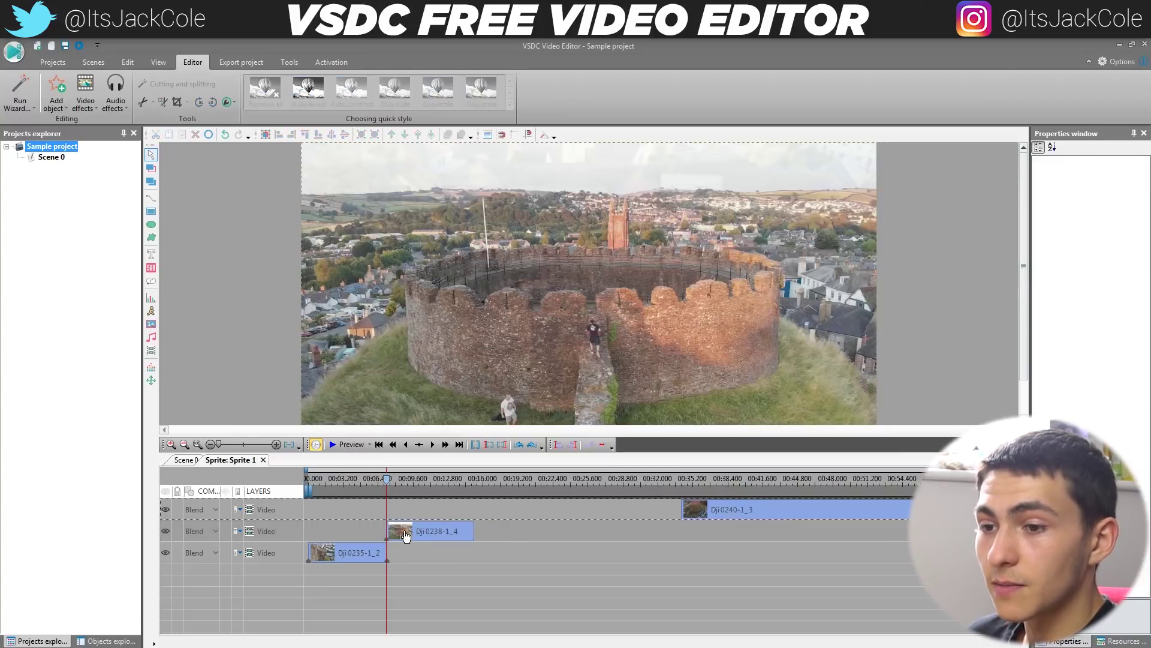
# Split the remaining Dji 0238-1 clip at about 13.2 seconds and delete the part after the cut
pyautogui.moveTo(393, 478); pyautogui.dragTo(455, 493)
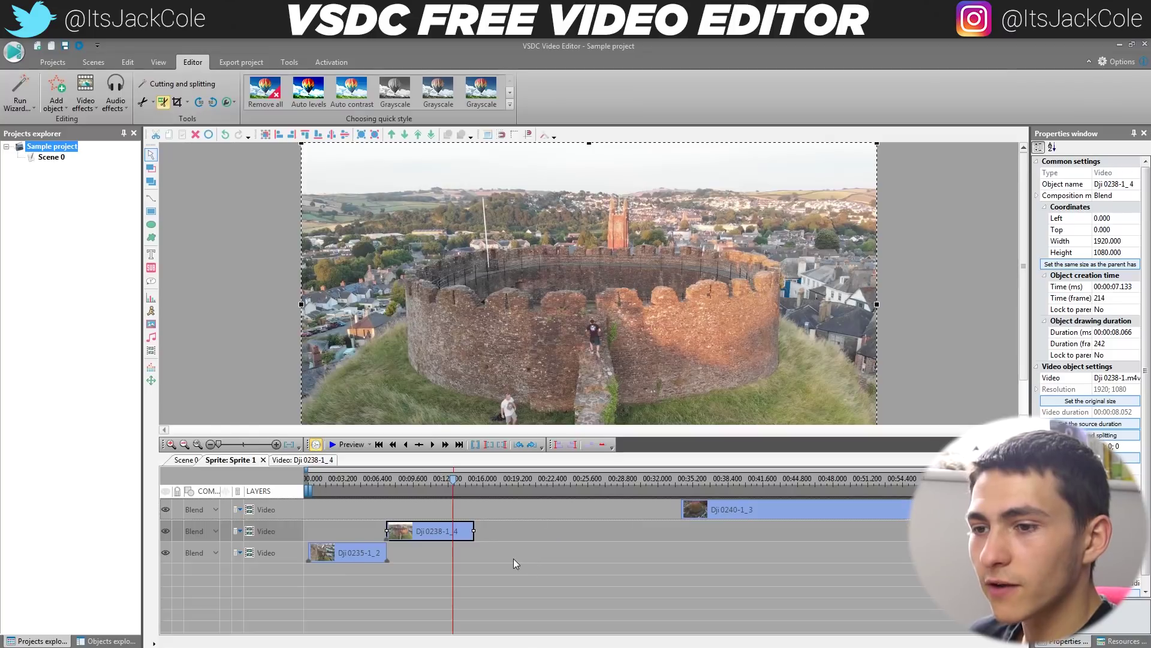
pyautogui.hotkey('ctrl', 'k')
pyautogui.moveTo(535, 571); pyautogui.dragTo(474, 521)
pyautogui.press('Delete')
# Move the Dji 0240-1 clip directly after the Dji 0238-1 clip and split it at about 17.3 seconds
pyautogui.moveTo(712, 510); pyautogui.dragTo(505, 484)
pyautogui.click(513, 537)
pyautogui.click(539, 514)
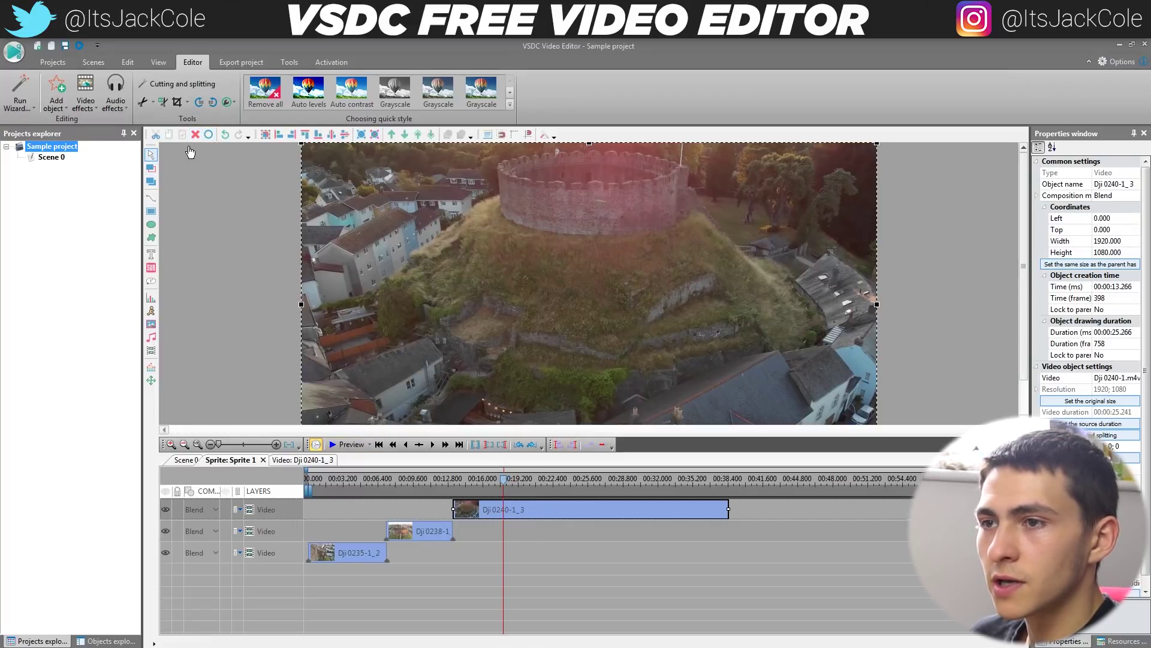
pyautogui.moveTo(507, 486); pyautogui.dragTo(502, 484)
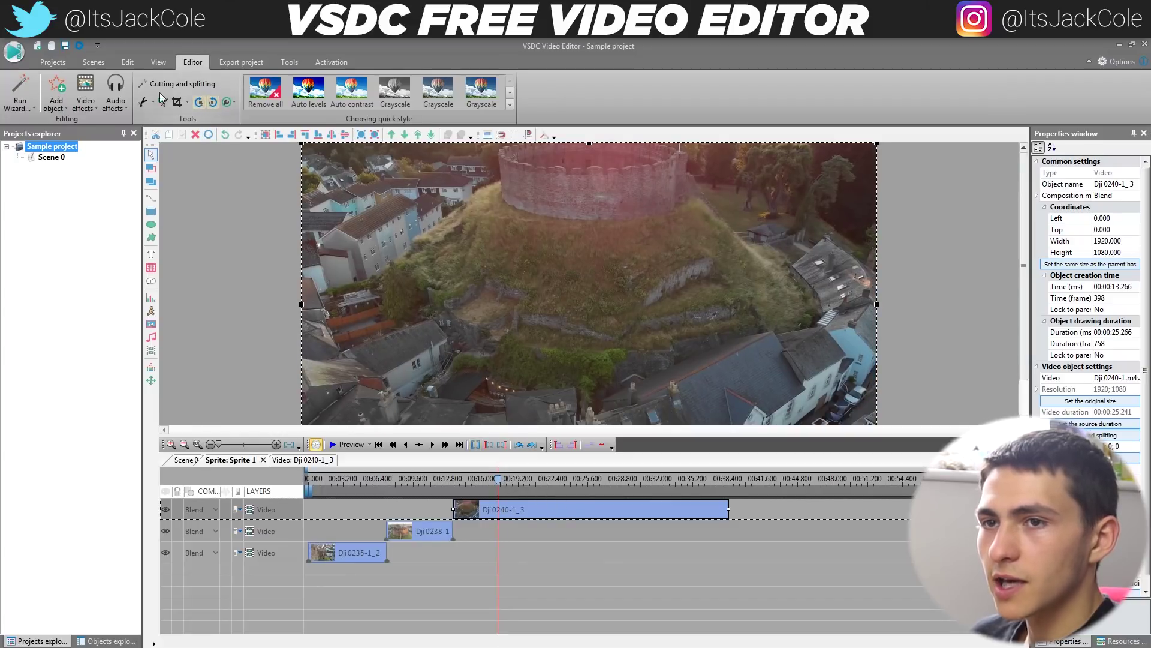
pyautogui.click(162, 103)
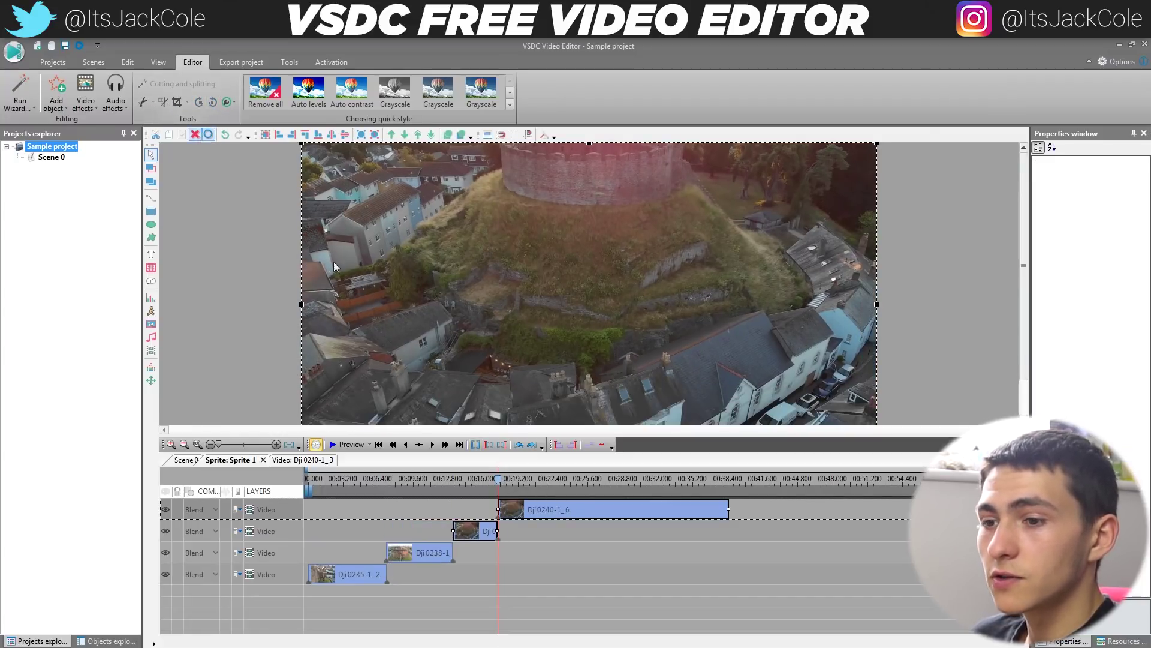
# Delete the first part of the split Dji 0240-1 clip and move the remaining part directly after the Dji 0238-1 clip
pyautogui.click(481, 532)
pyautogui.press('Delete')
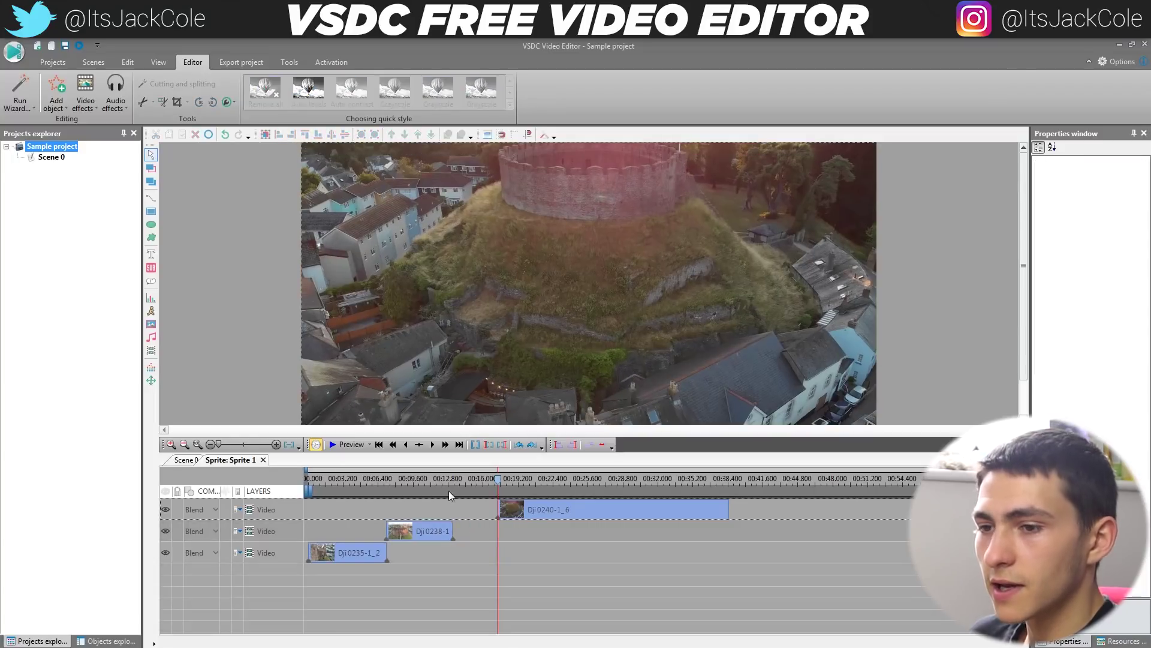
pyautogui.click(449, 480)
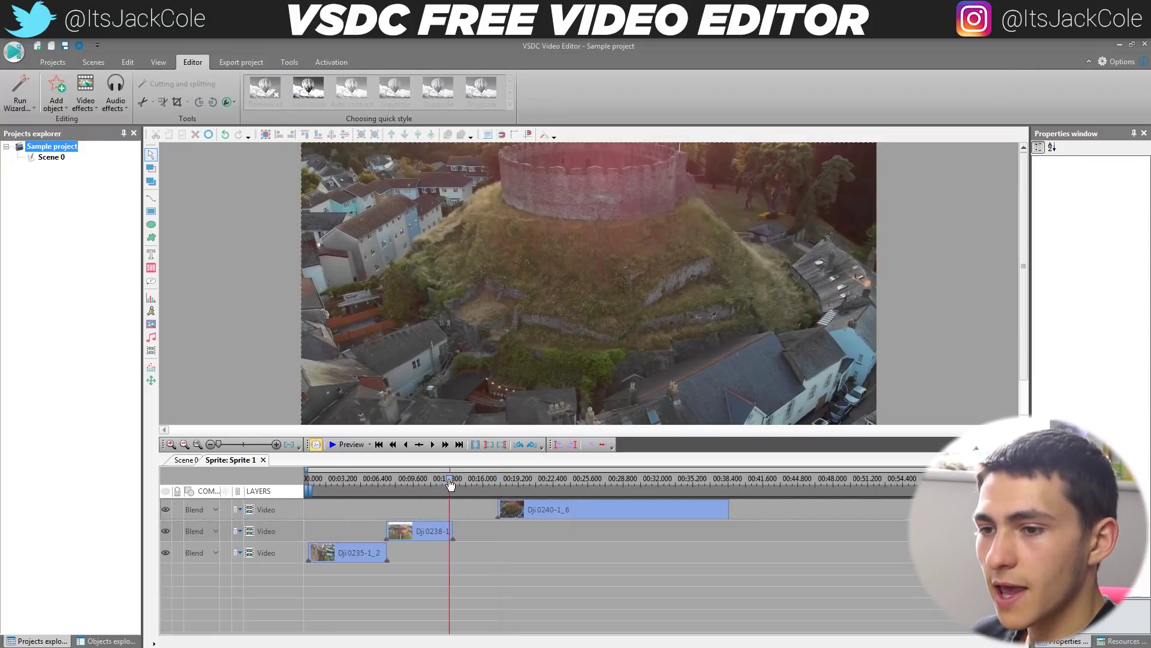
pyautogui.moveTo(451, 485); pyautogui.dragTo(454, 486)
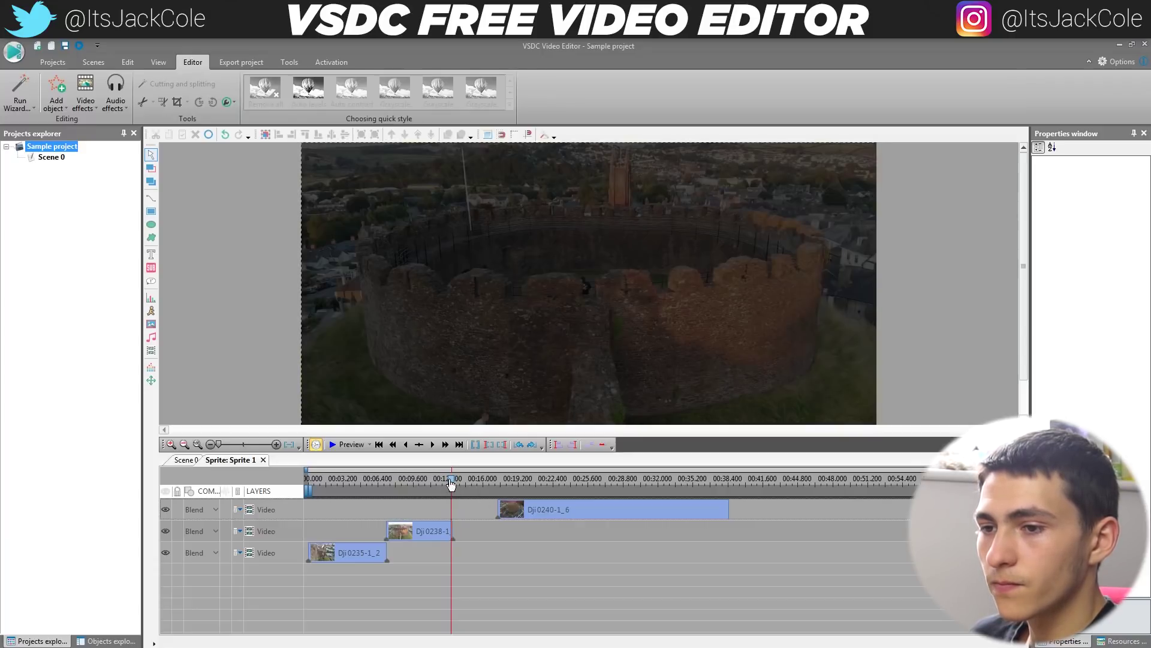
pyautogui.moveTo(456, 484); pyautogui.dragTo(455, 485)
pyautogui.moveTo(514, 514); pyautogui.dragTo(591, 508)
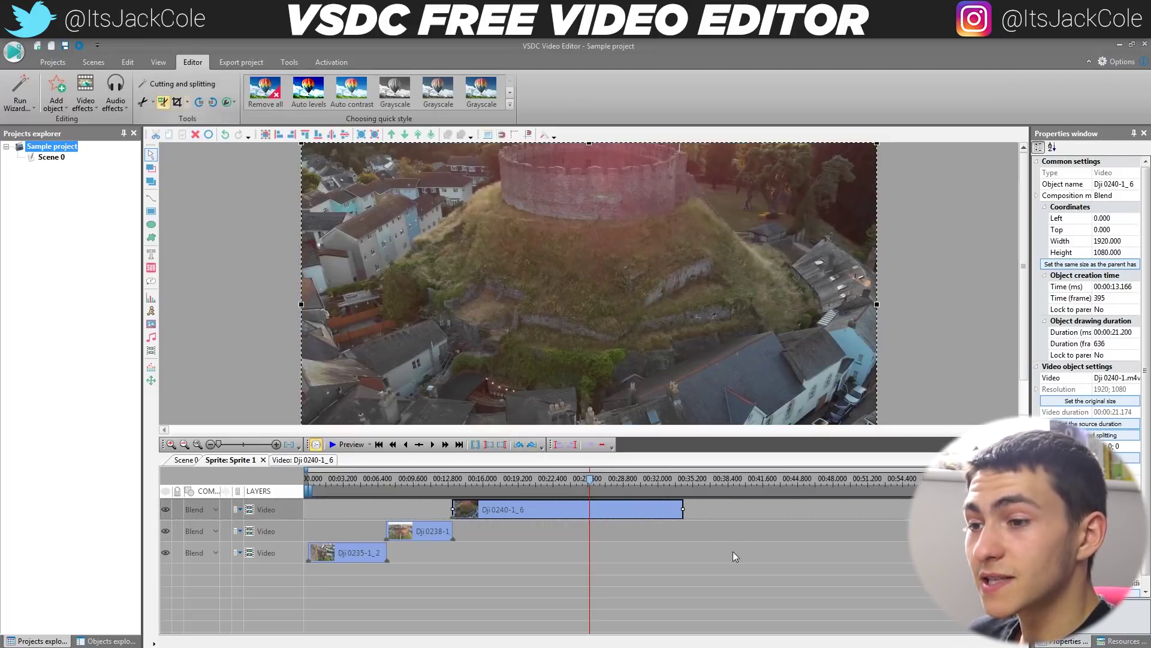
# Split the remaining Dji 0240-1 clip at about 25.7 seconds and delete the part after the cut
pyautogui.hotkey('ctrl', 'k')
pyautogui.moveTo(740, 569); pyautogui.dragTo(683, 502)
pyautogui.press('Delete')
# Preview the arranged drone clips from the start of the timeline
pyautogui.moveTo(592, 482); pyautogui.dragTo(308, 482)
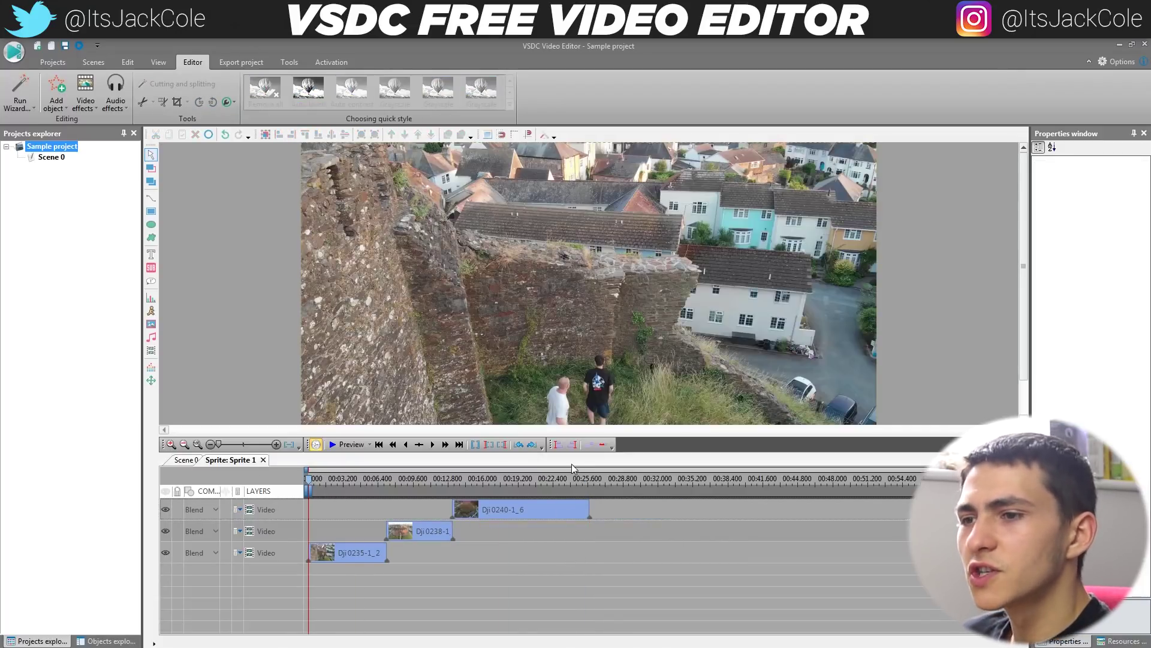
pyautogui.click(351, 445)
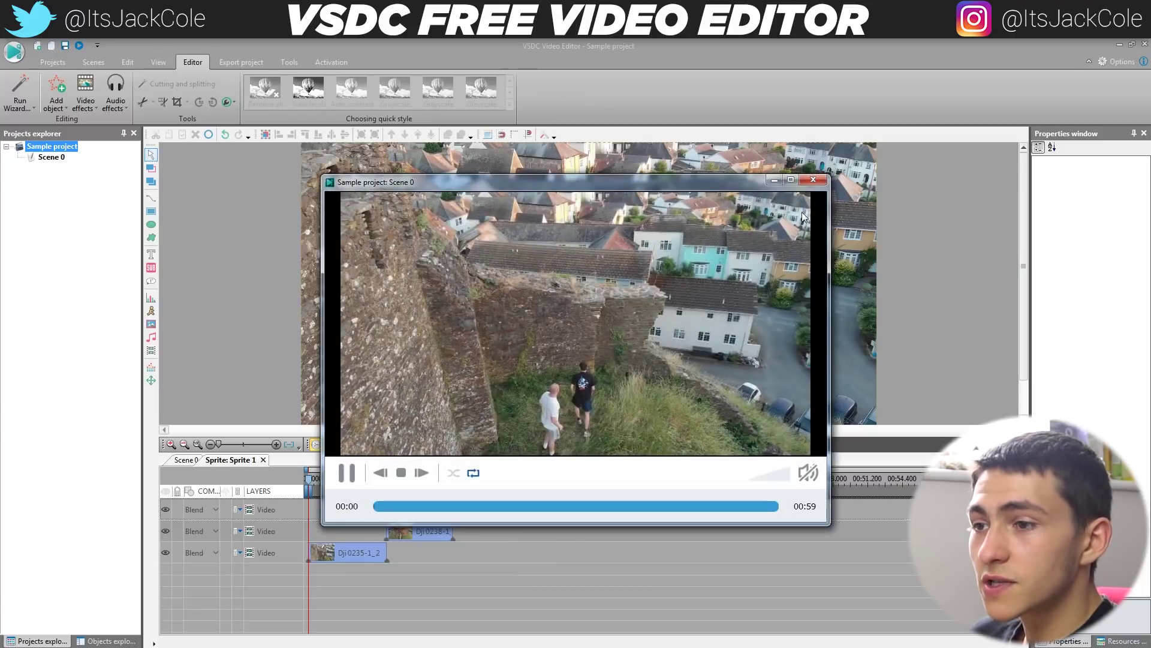
pyautogui.click(814, 180)
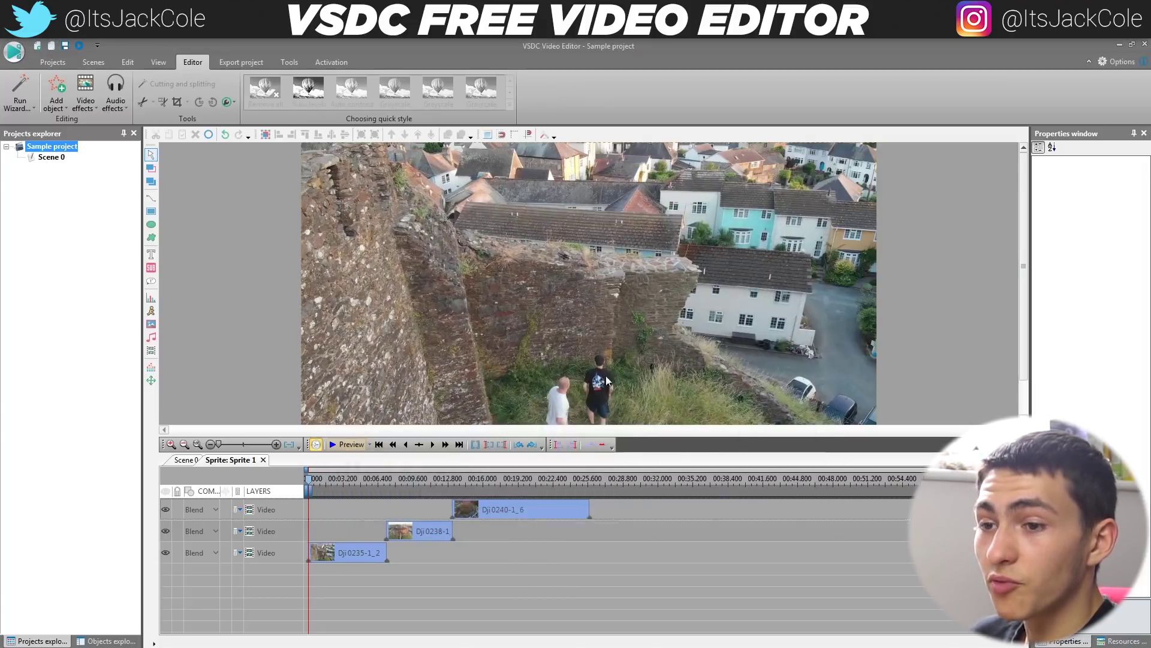
pyautogui.click(346, 446)
pyautogui.click(345, 474)
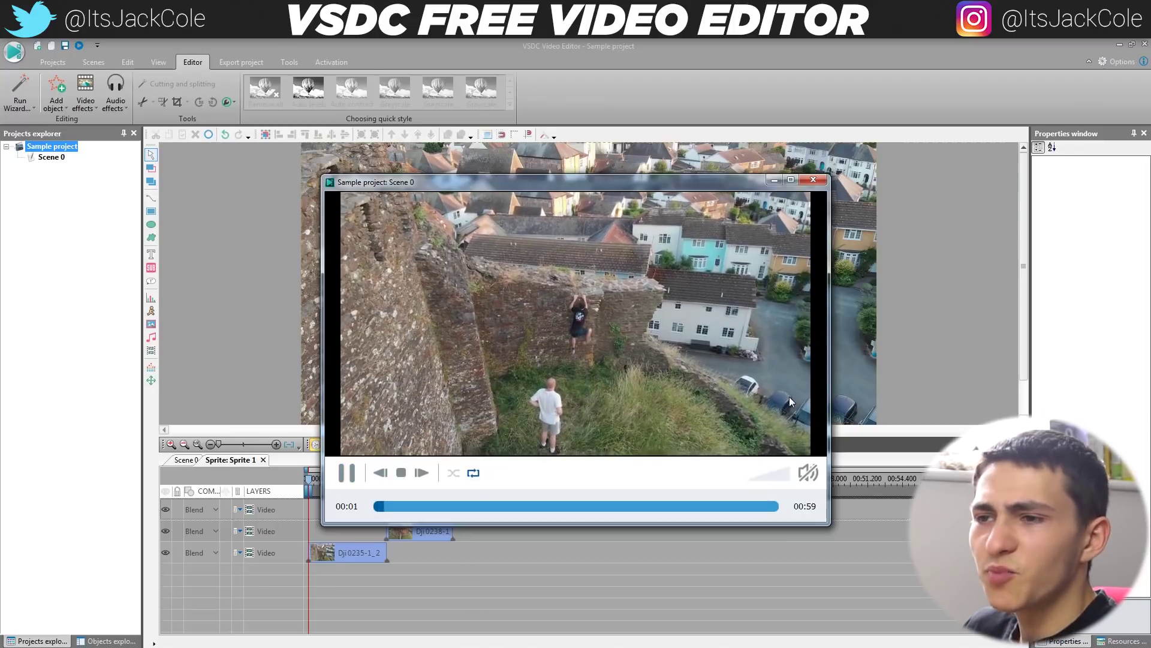
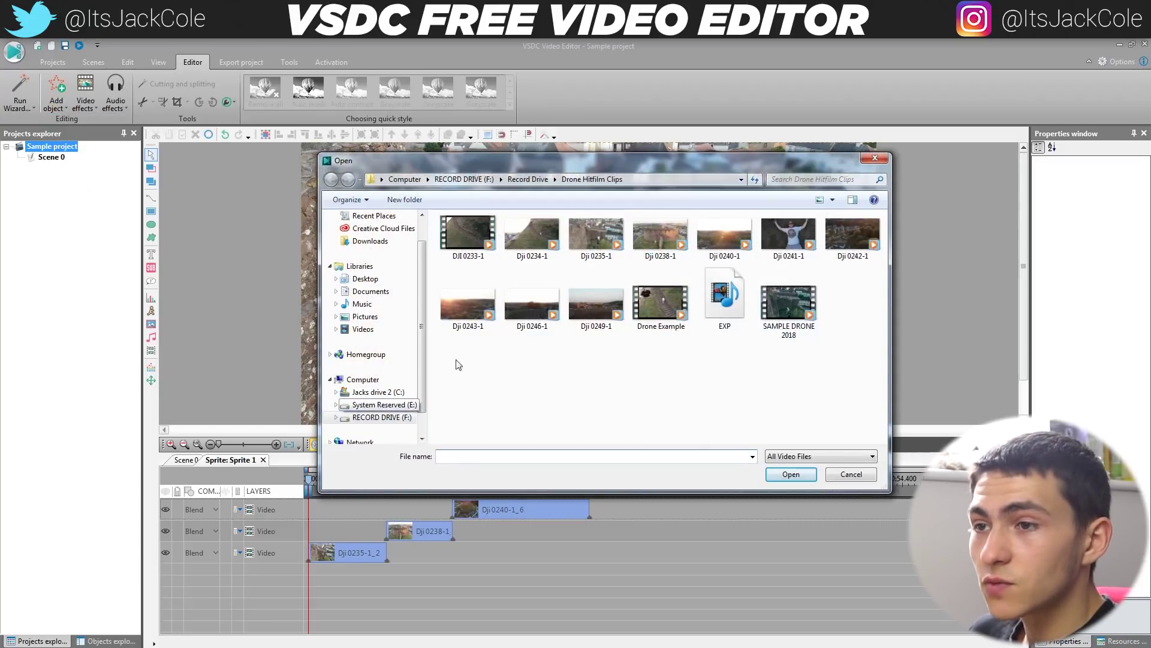
# Import the "best free video editing software 2018" talking-head video at the cursor position on an added layer
pyautogui.click(527, 179)
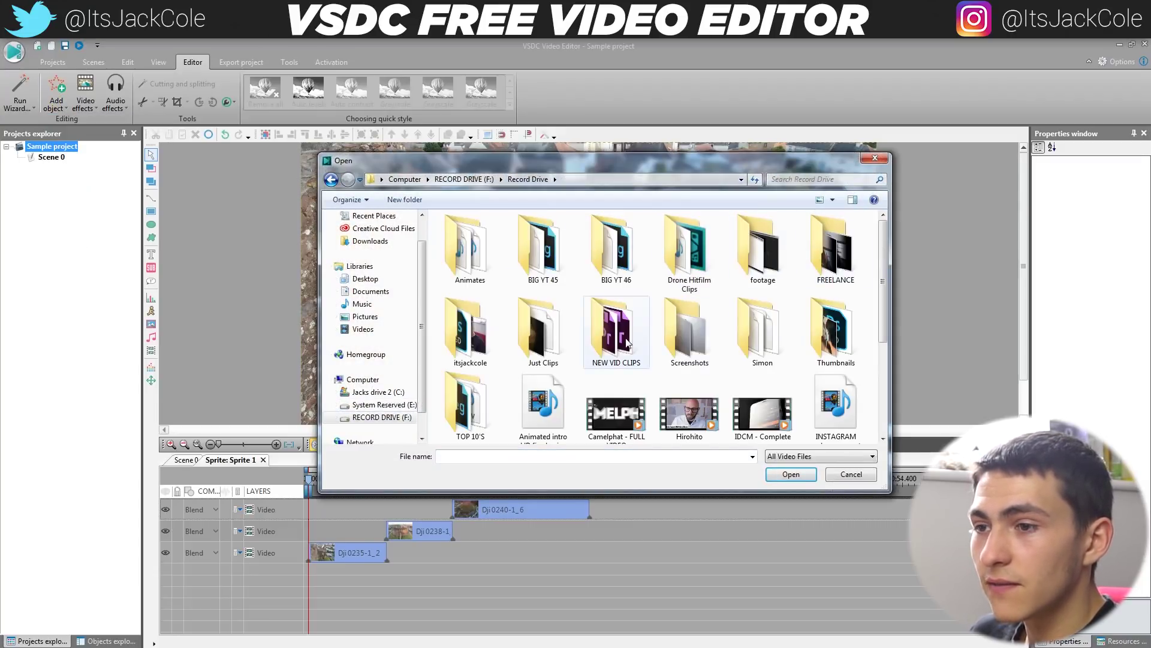
pyautogui.click(540, 339)
pyautogui.doubleClick(466, 331)
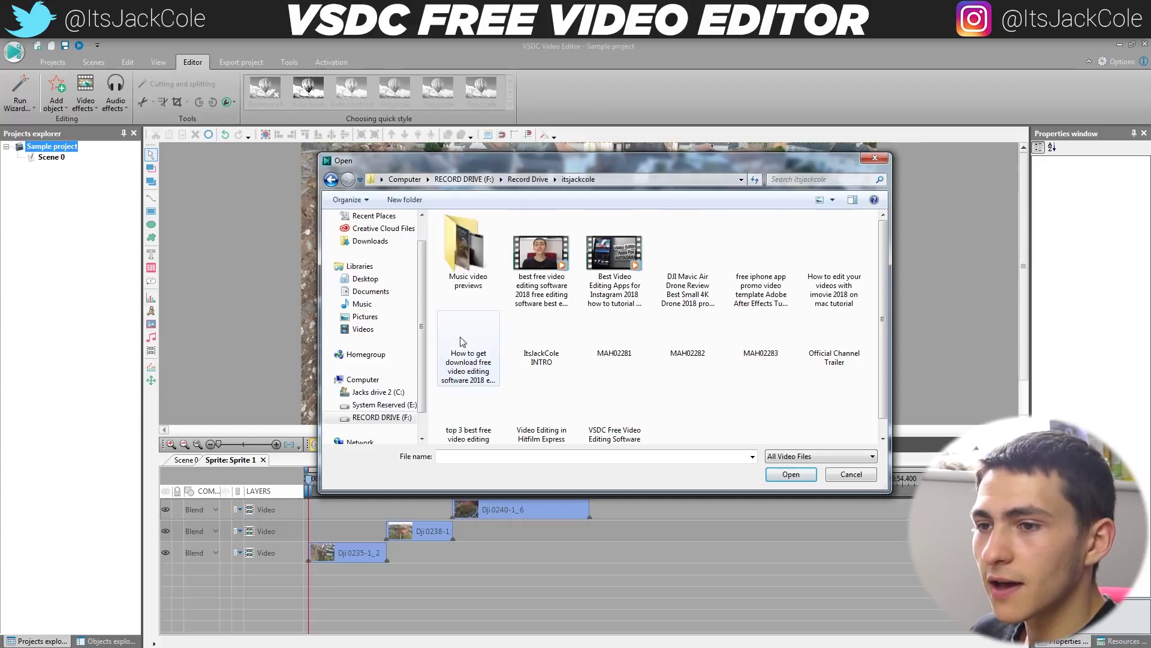
pyautogui.doubleClick(549, 254)
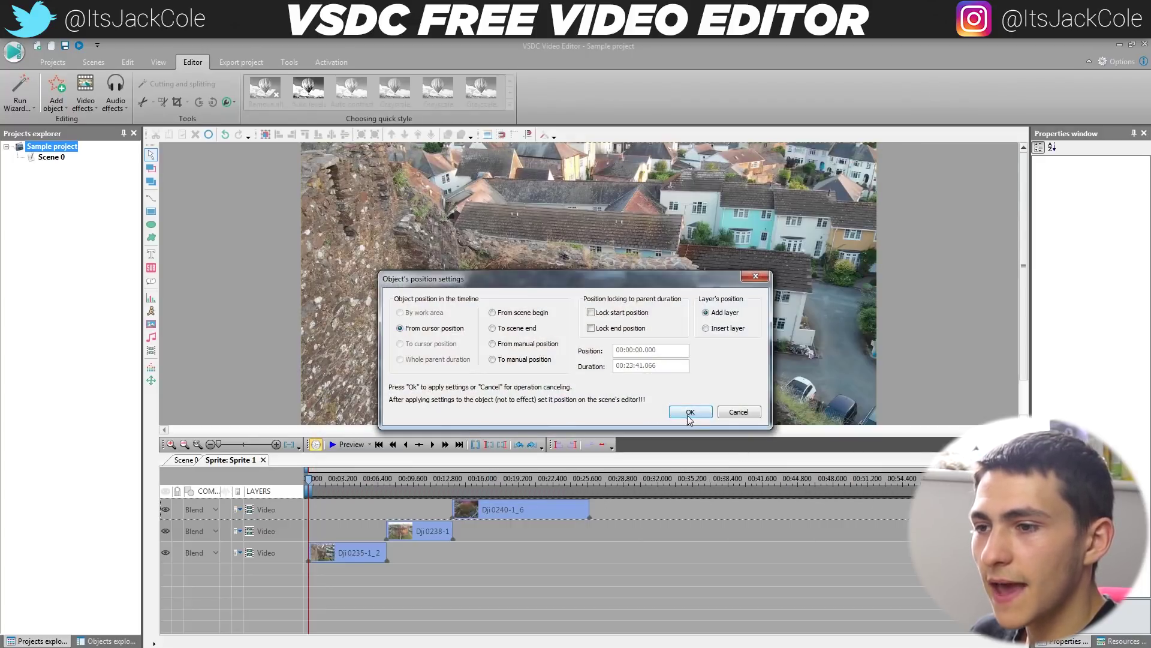
pyautogui.click(690, 413)
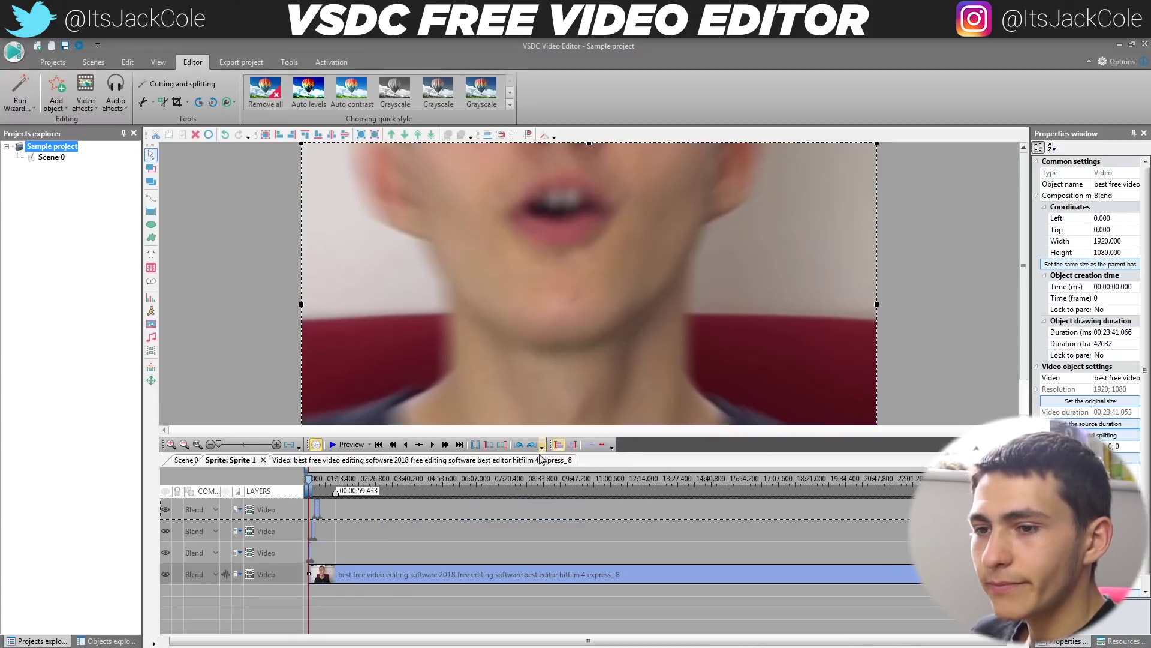
pyautogui.click(401, 530)
pyautogui.click(369, 577)
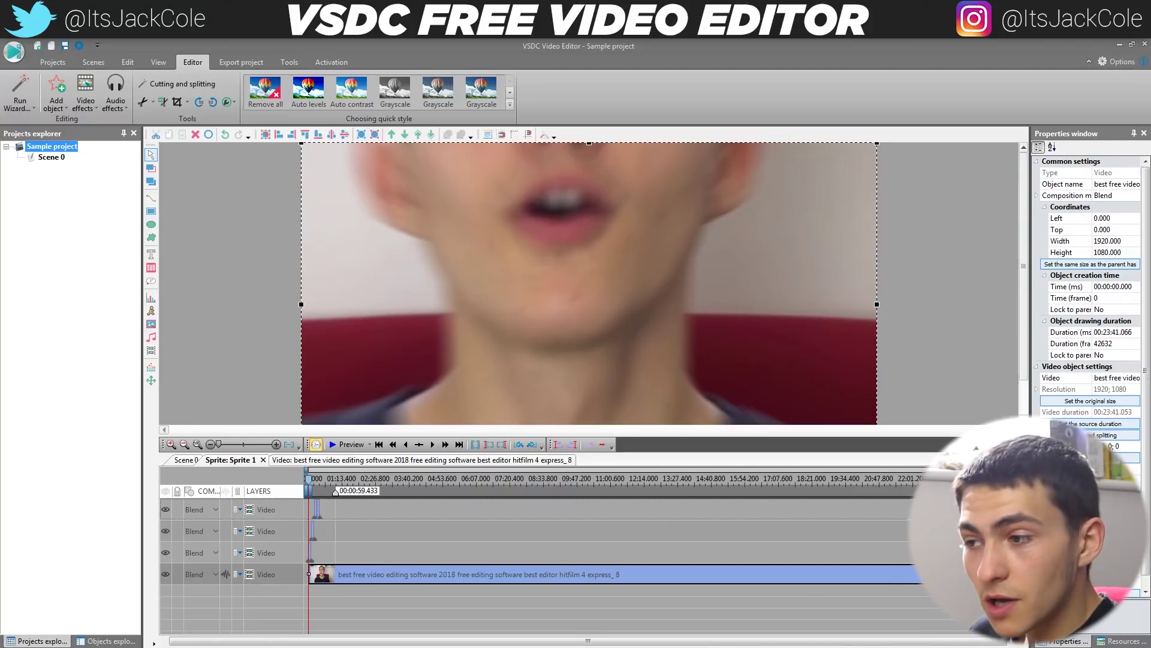
pyautogui.click(392, 529)
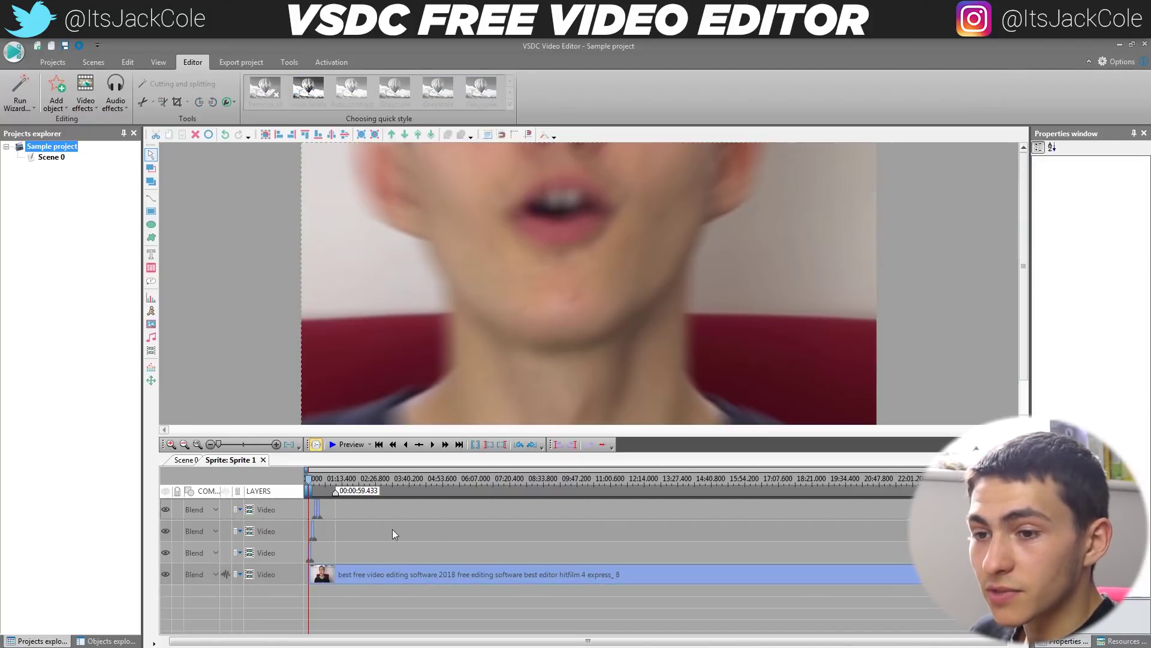
pyautogui.click(183, 460)
pyautogui.click(226, 458)
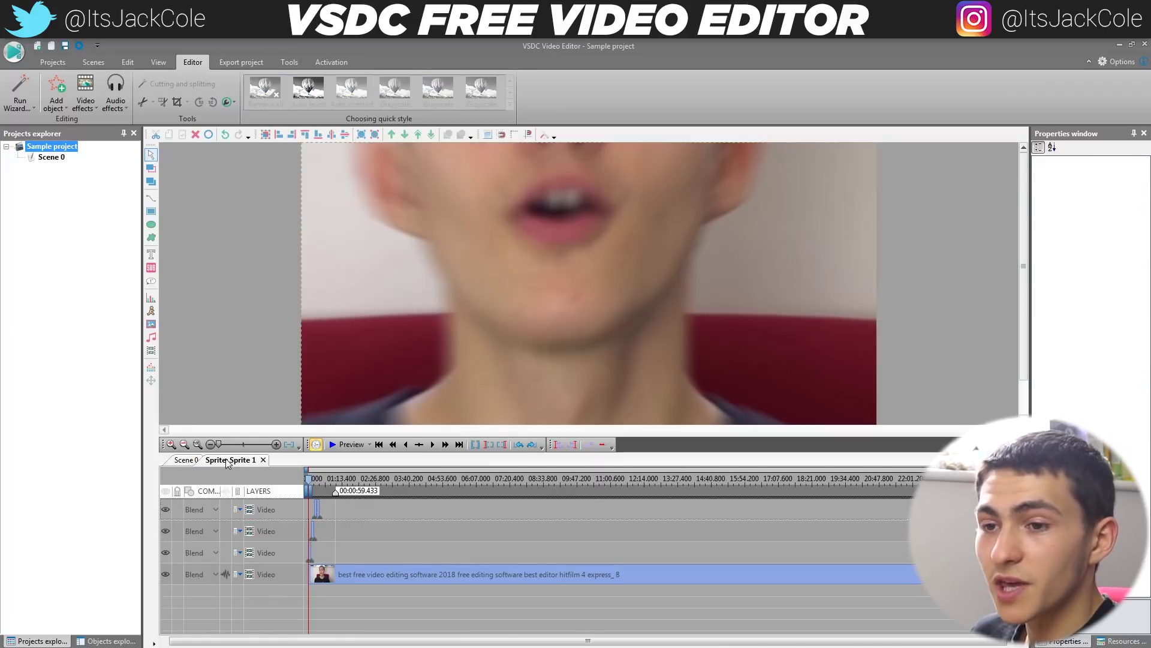
# Shrink the talking-head video to about 686 × 386 in the frame's upper-left corner, as a picture-in-picture over the drone footage
pyautogui.click(363, 578)
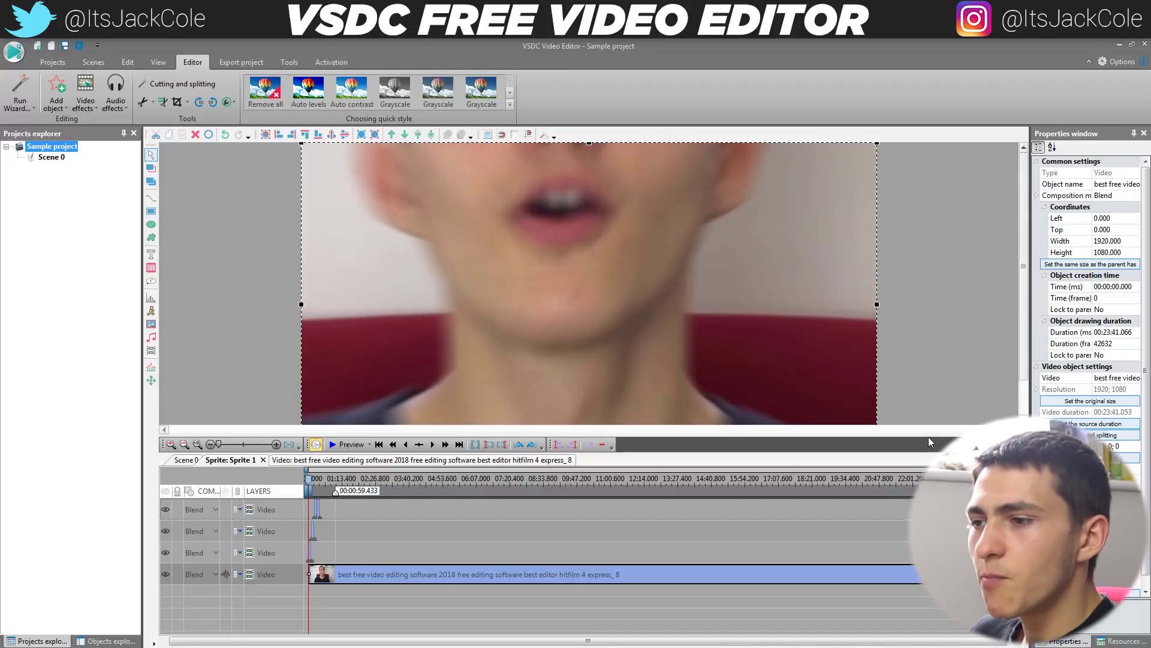
pyautogui.moveTo(928, 437); pyautogui.dragTo(857, 455)
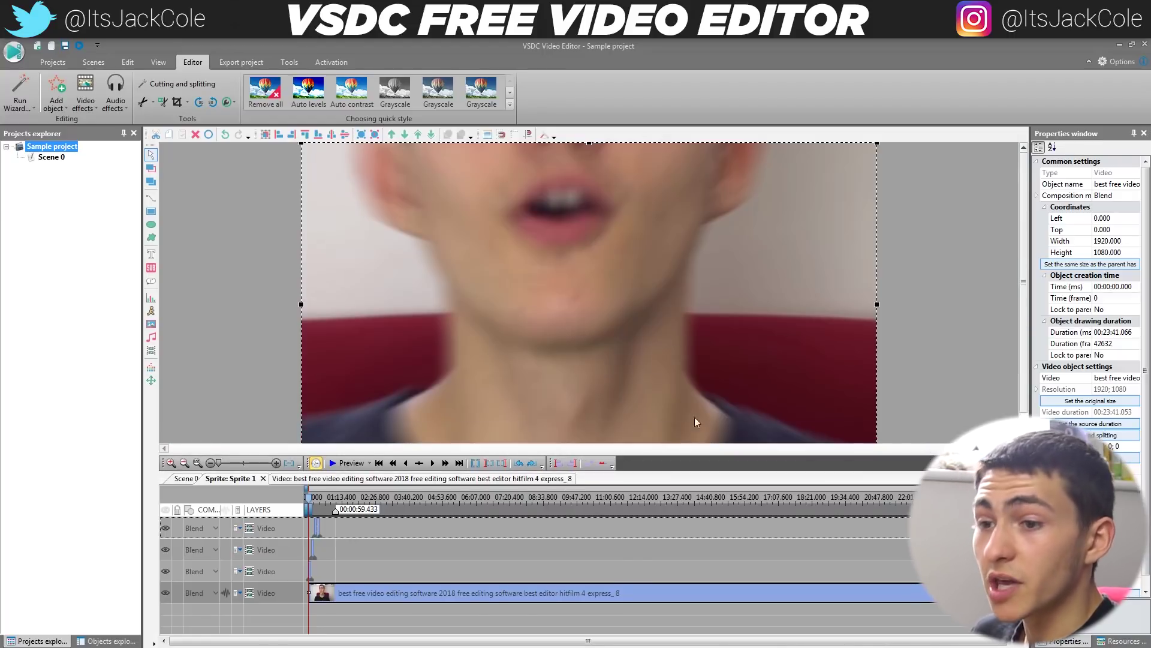
pyautogui.click(298, 591)
pyautogui.click(335, 606)
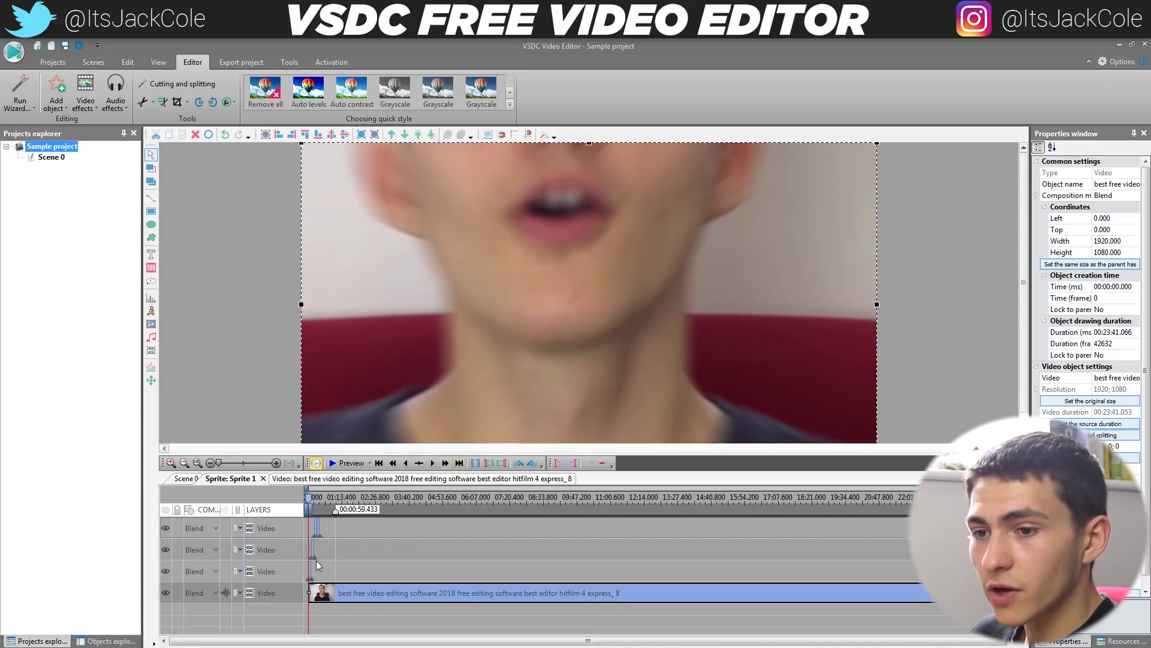
pyautogui.click(275, 463)
pyautogui.click(266, 466)
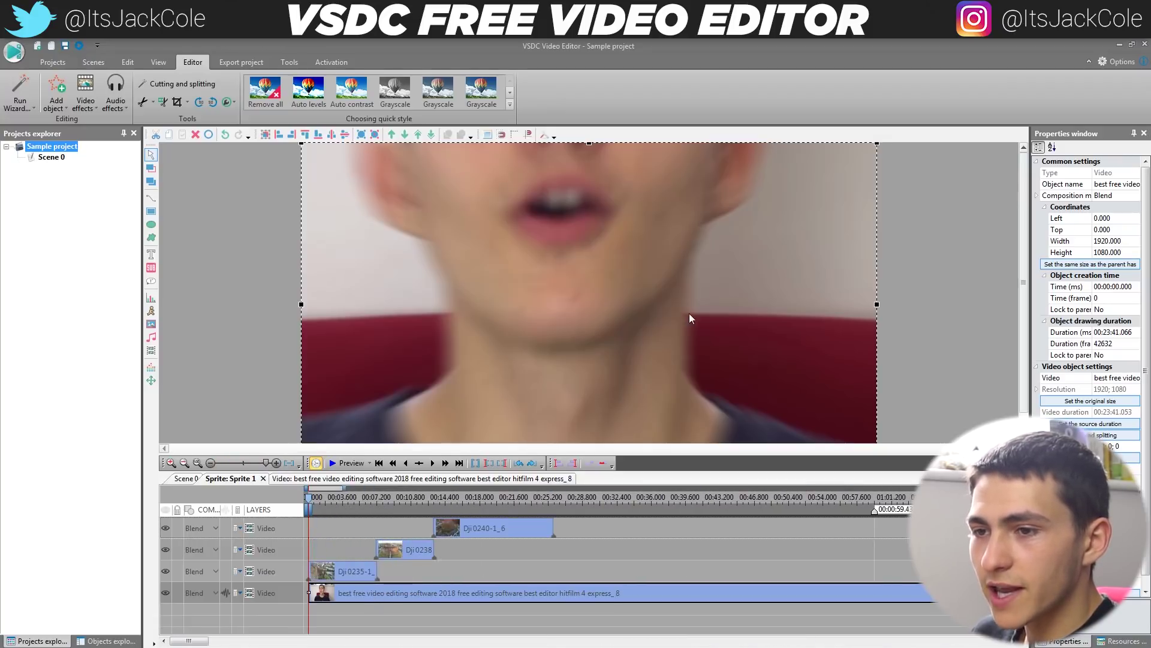
pyautogui.scroll(-1, 1022, 286)
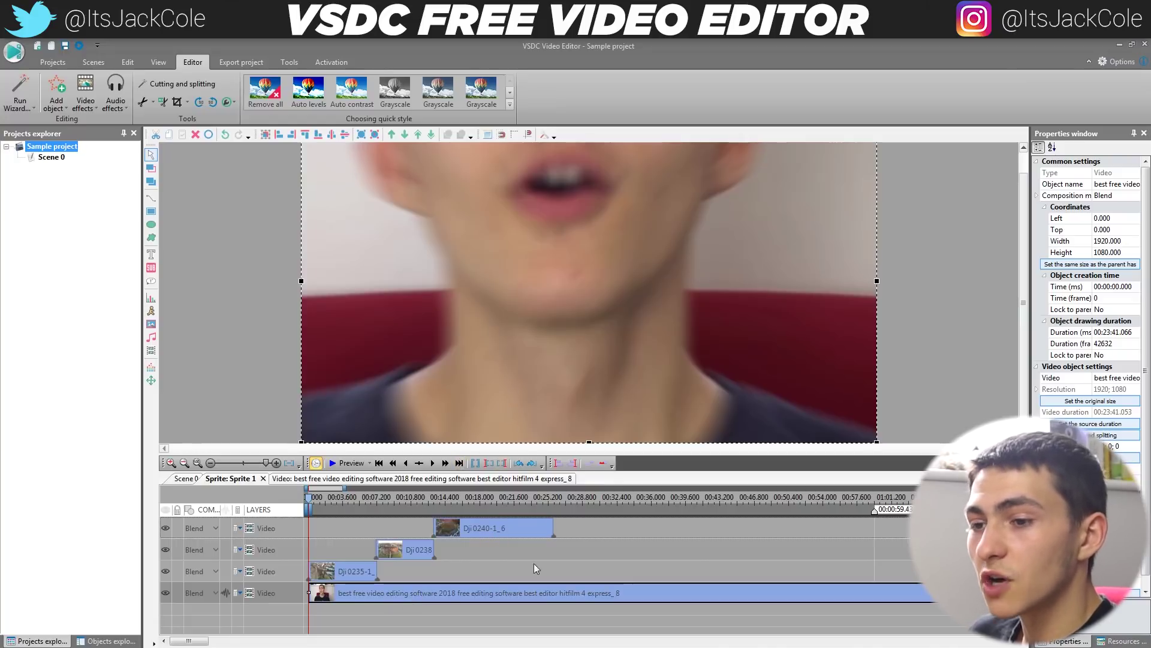
pyautogui.click(479, 609)
pyautogui.click(470, 598)
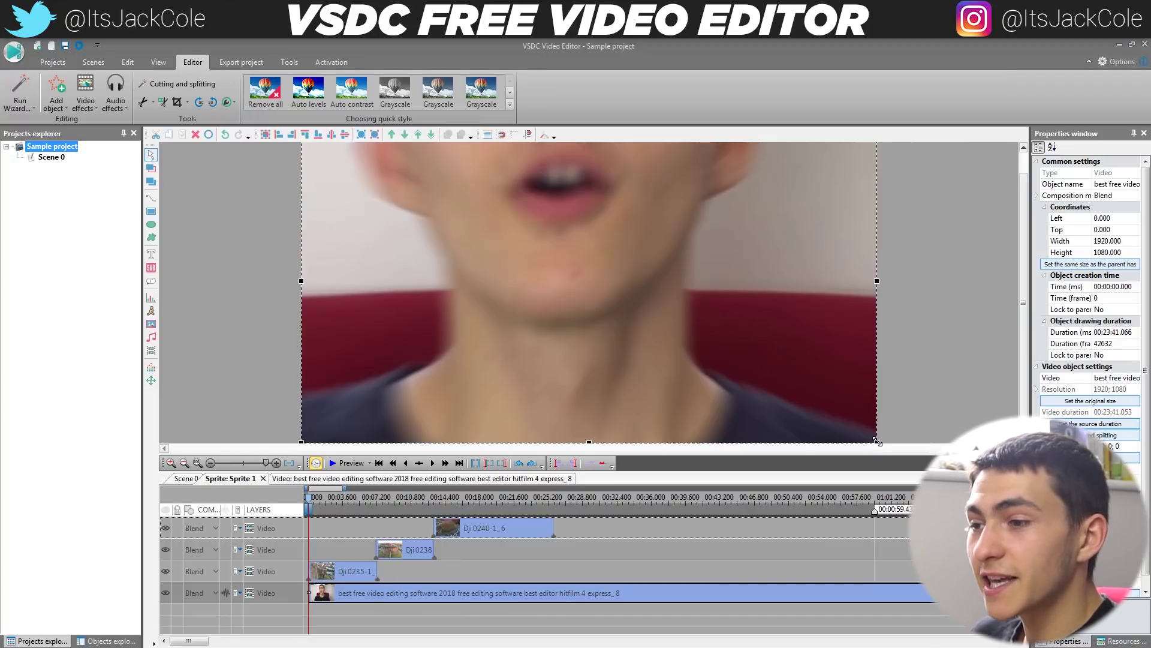
pyautogui.moveTo(877, 441); pyautogui.dragTo(438, 195)
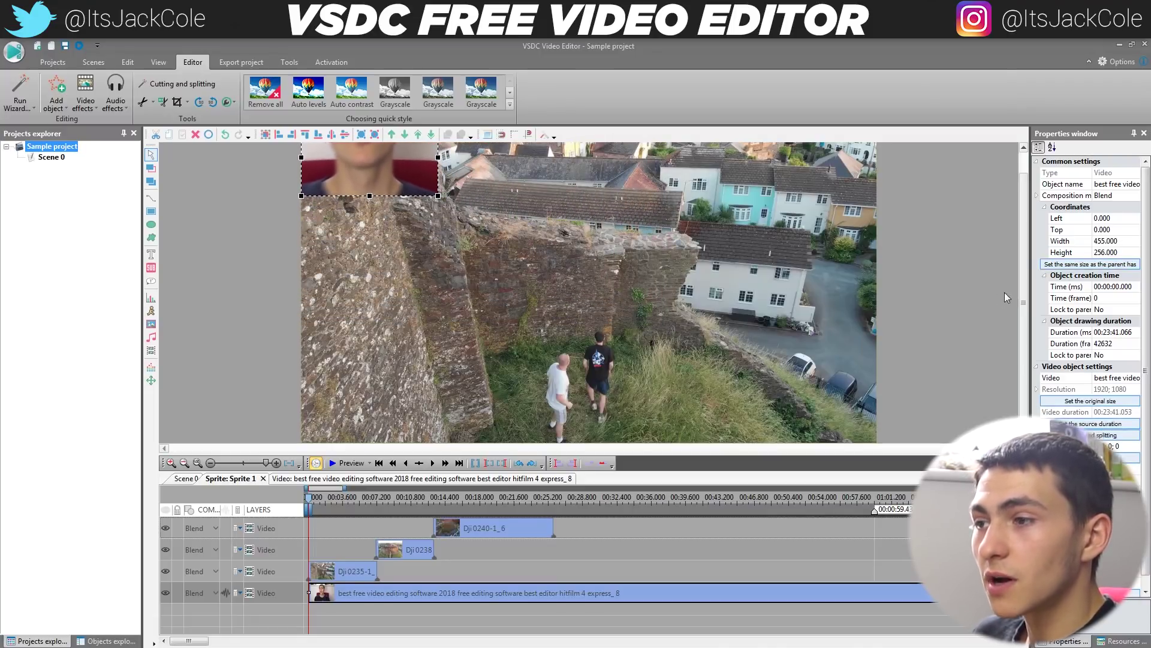
pyautogui.scroll(1, 1025, 251)
pyautogui.moveTo(437, 218); pyautogui.dragTo(507, 257)
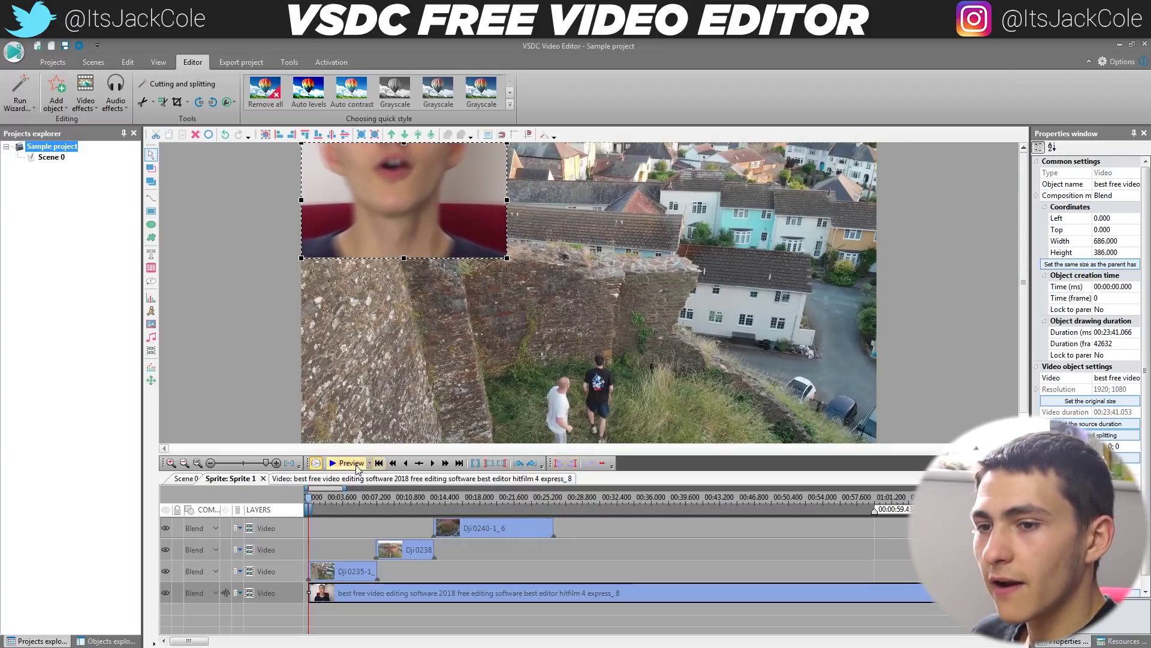
# Preview the project to check the talking-head overlay above the drone clips
pyautogui.click(354, 464)
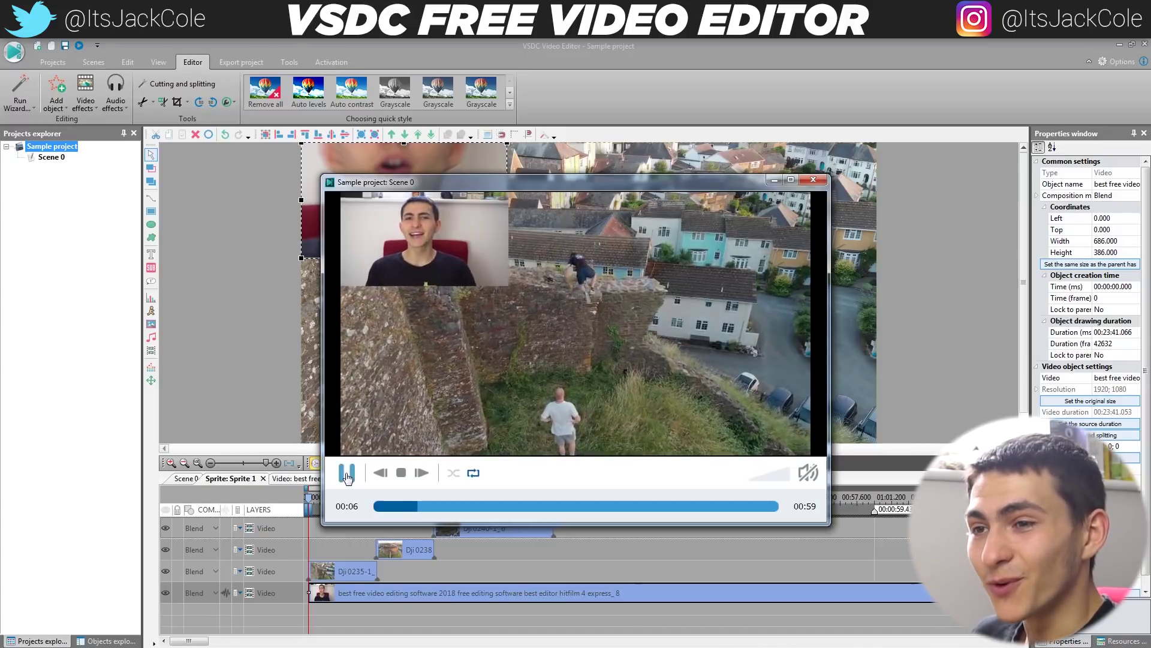
pyautogui.click(812, 181)
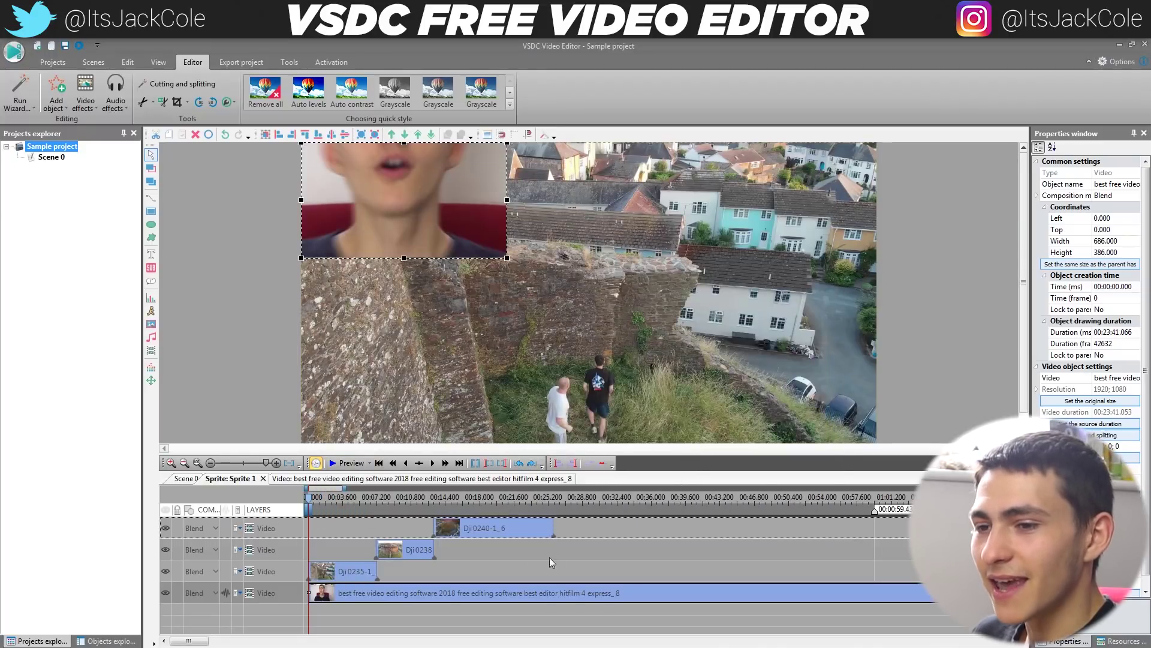
pyautogui.click(187, 492)
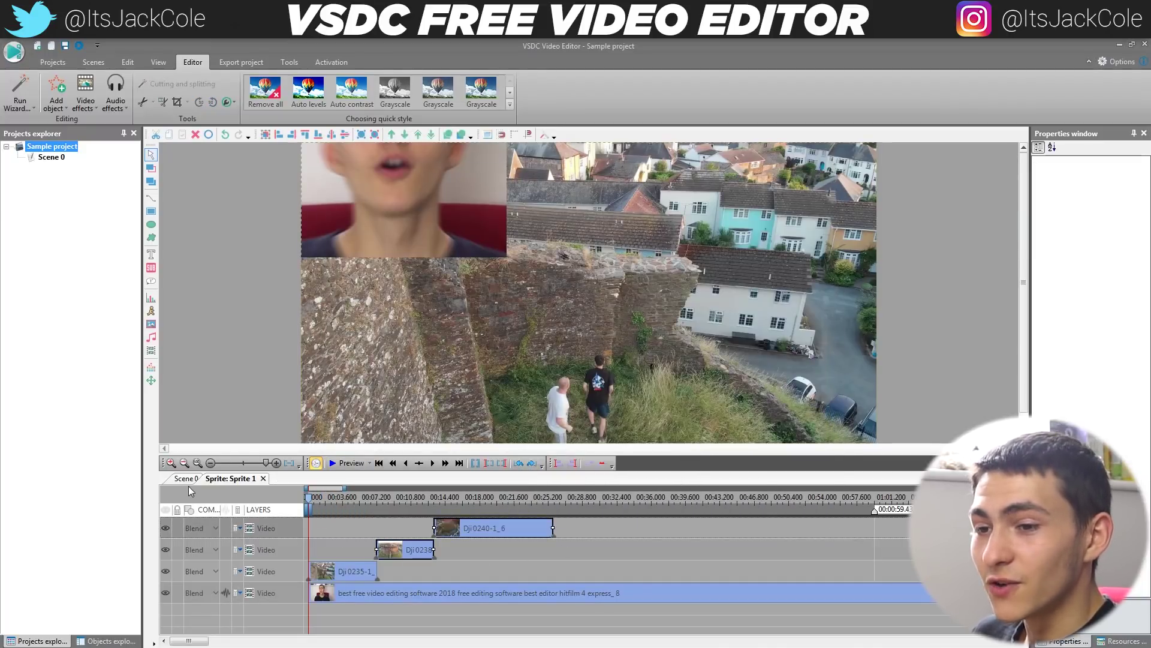
# Add a text object from the cursor position on an added layer, framed about 1820 × 688 over the middle of the picture
pyautogui.click(324, 530)
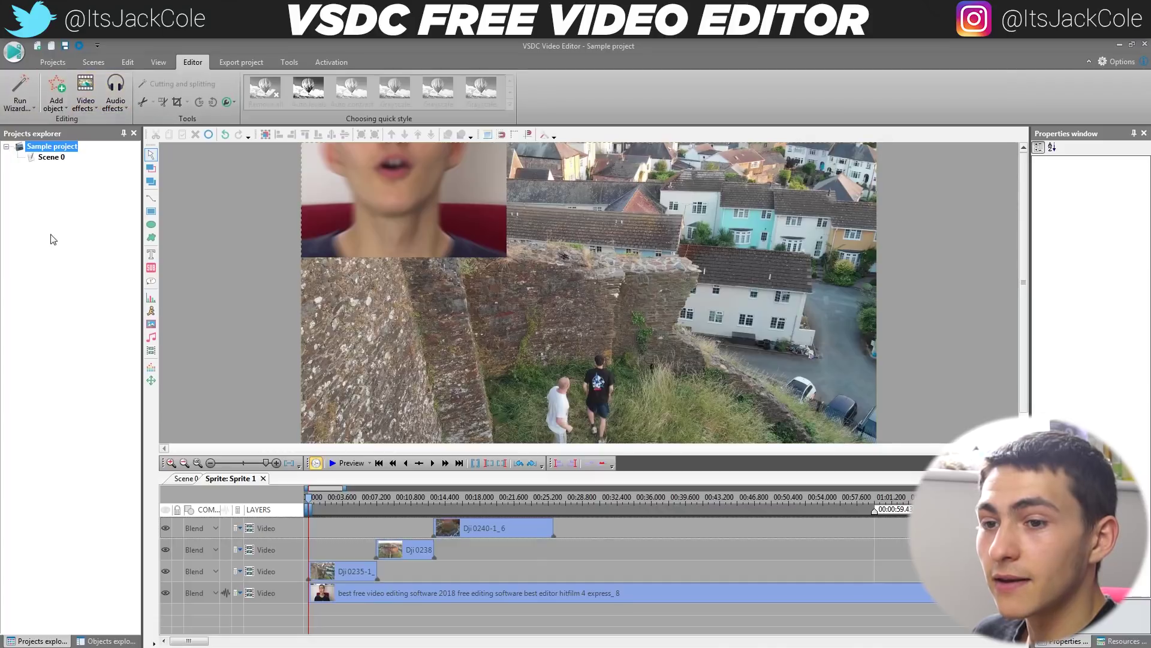
pyautogui.click(57, 95)
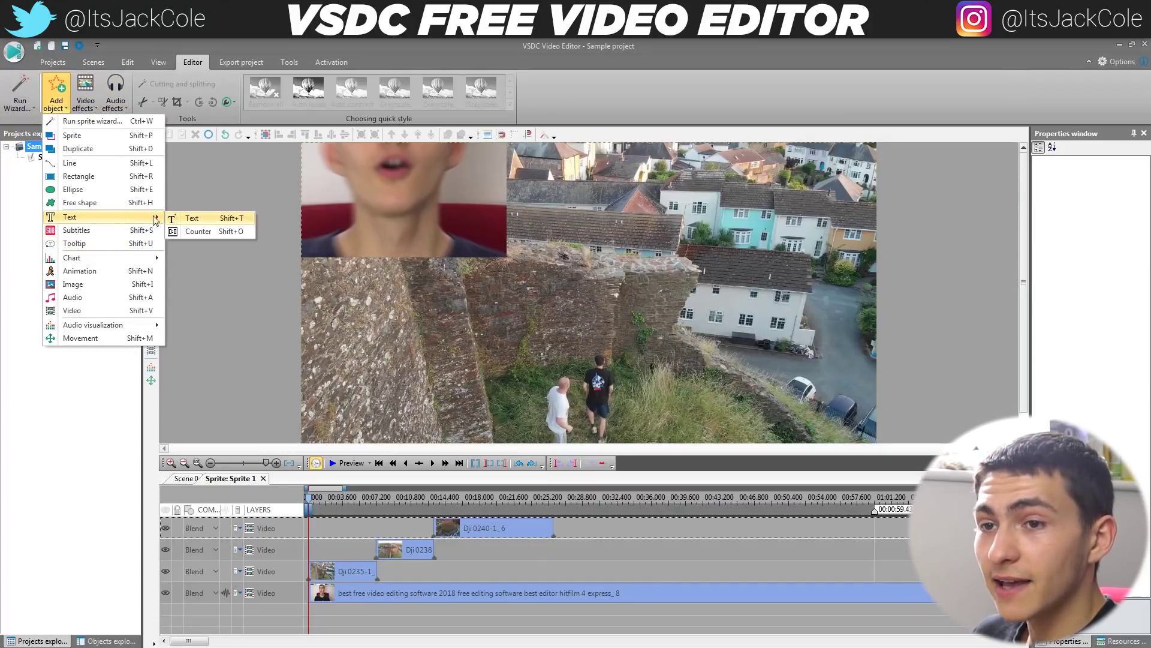
pyautogui.click(198, 225)
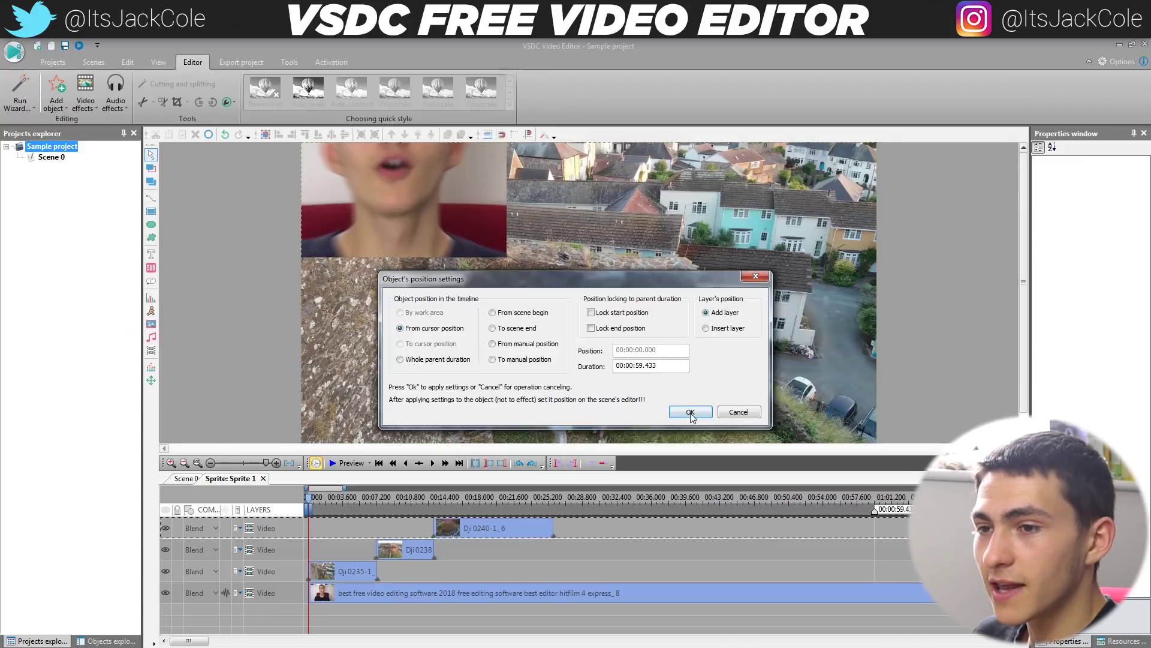
pyautogui.click(690, 413)
pyautogui.moveTo(314, 185); pyautogui.dragTo(860, 391)
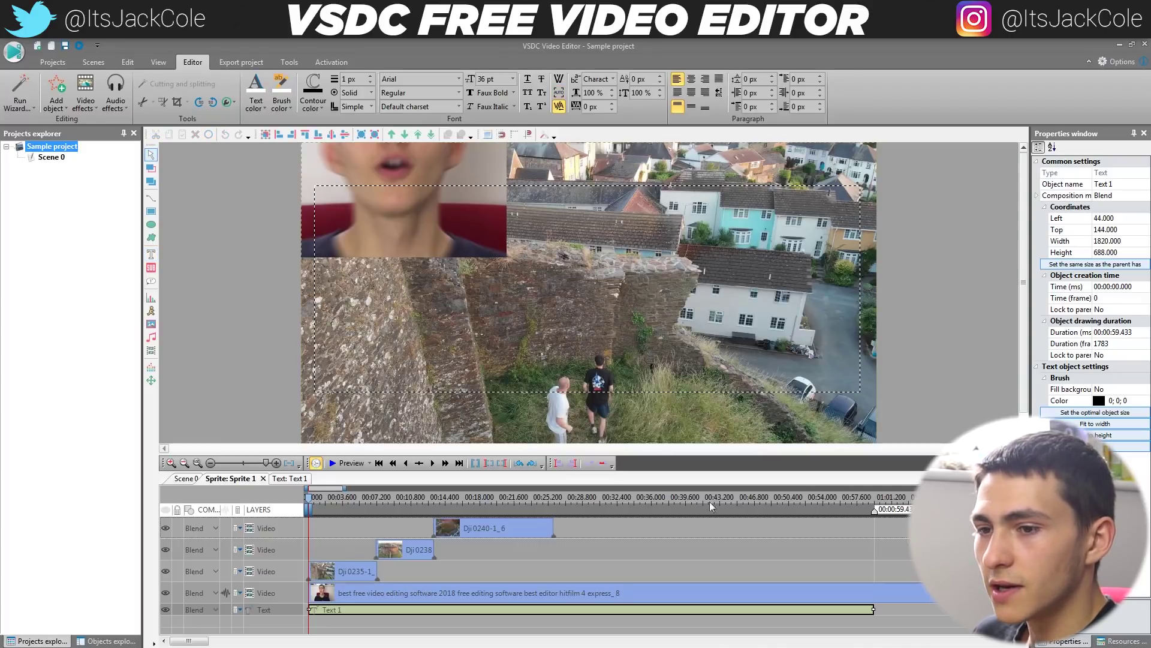
pyautogui.click(915, 578)
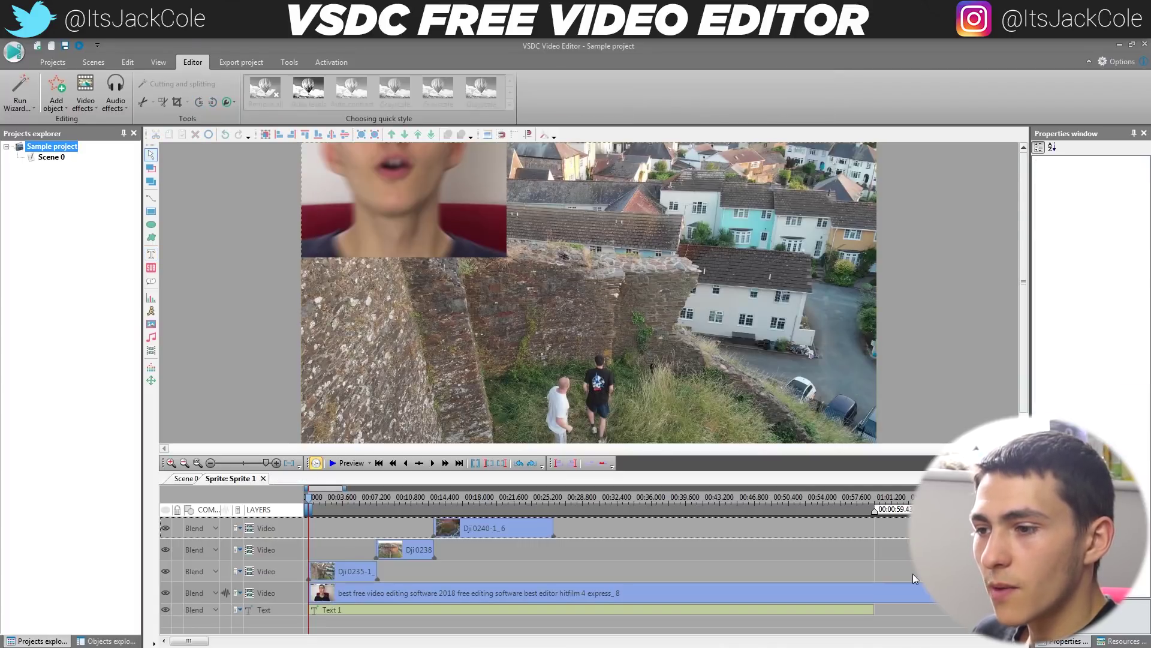
# Shift the talking-head and drone clips together so they start at about 6.8 seconds, leaving the opening to the text object
pyautogui.click(363, 612)
pyautogui.click(411, 570)
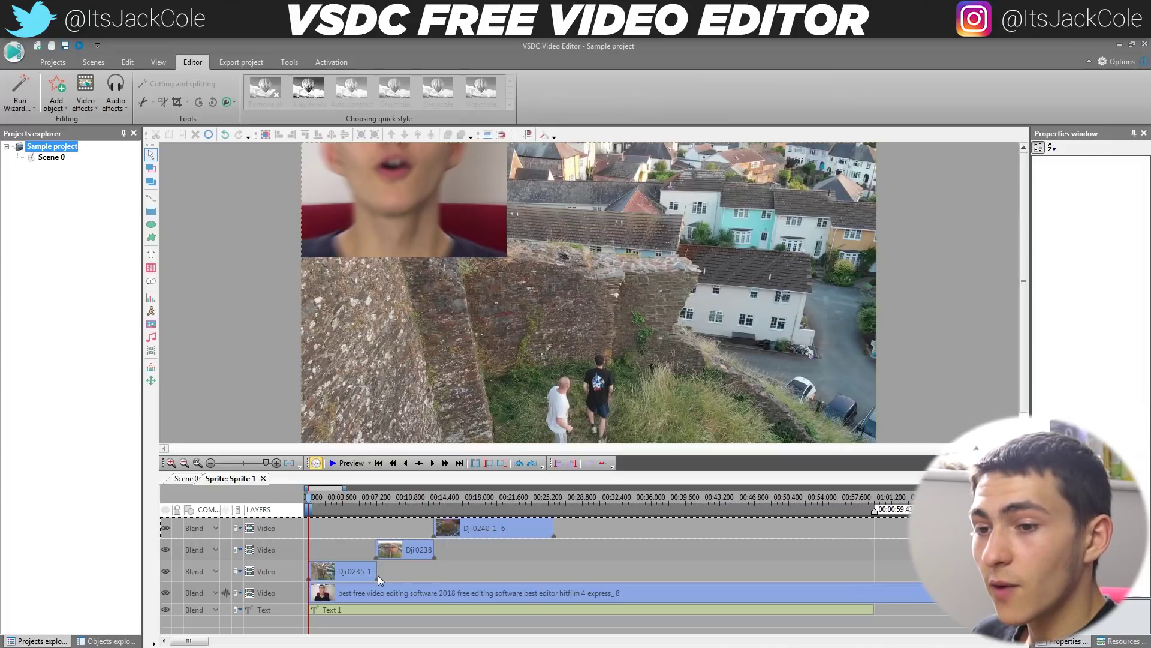
pyautogui.hotkey('ctrl', 'a')
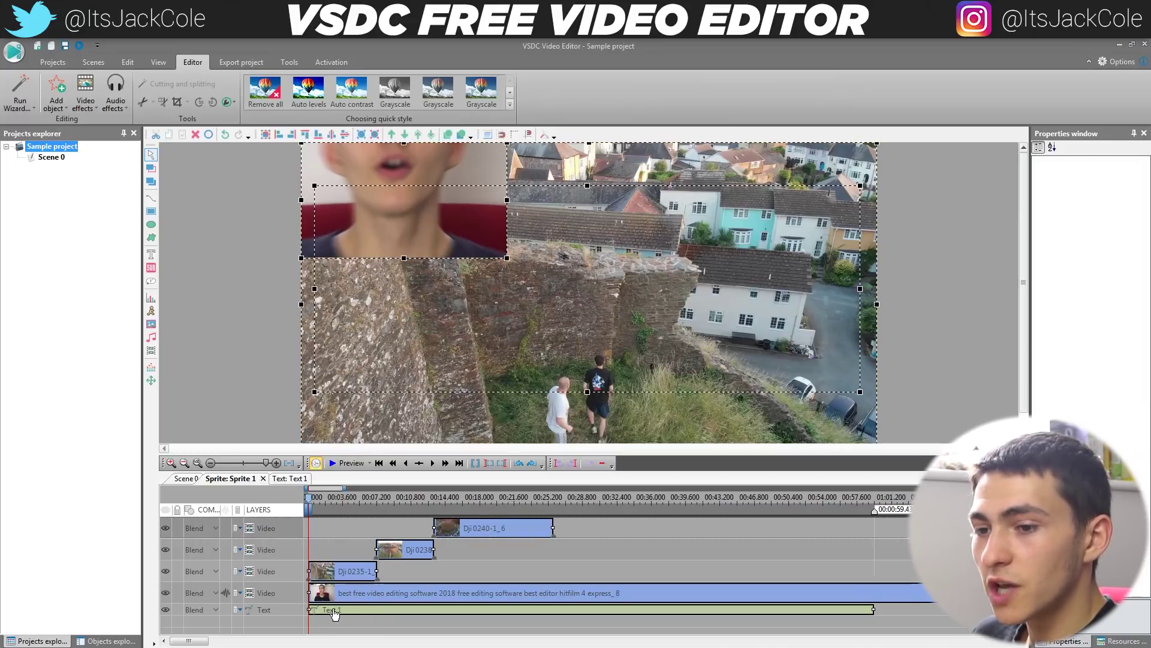
pyautogui.keyDown('ctrl'); pyautogui.click(372, 616); pyautogui.keyUp('ctrl')
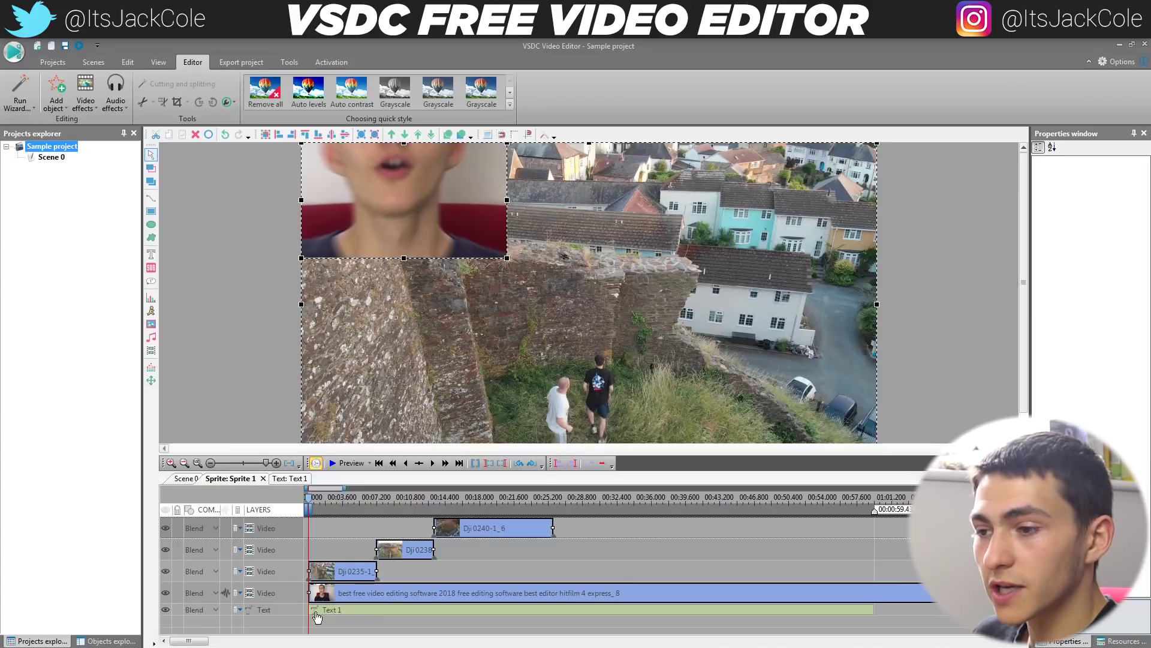
pyautogui.moveTo(336, 594); pyautogui.dragTo(399, 596)
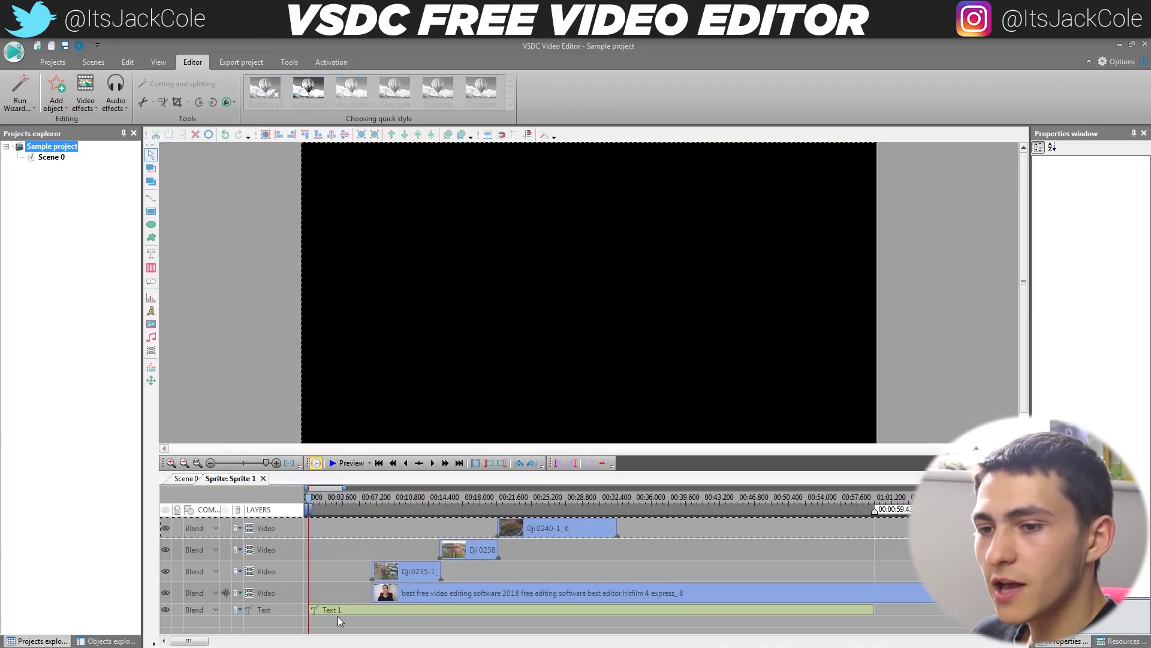
# Enter "TITLE" in the text object and set its font size to 500 pt
pyautogui.click(337, 611)
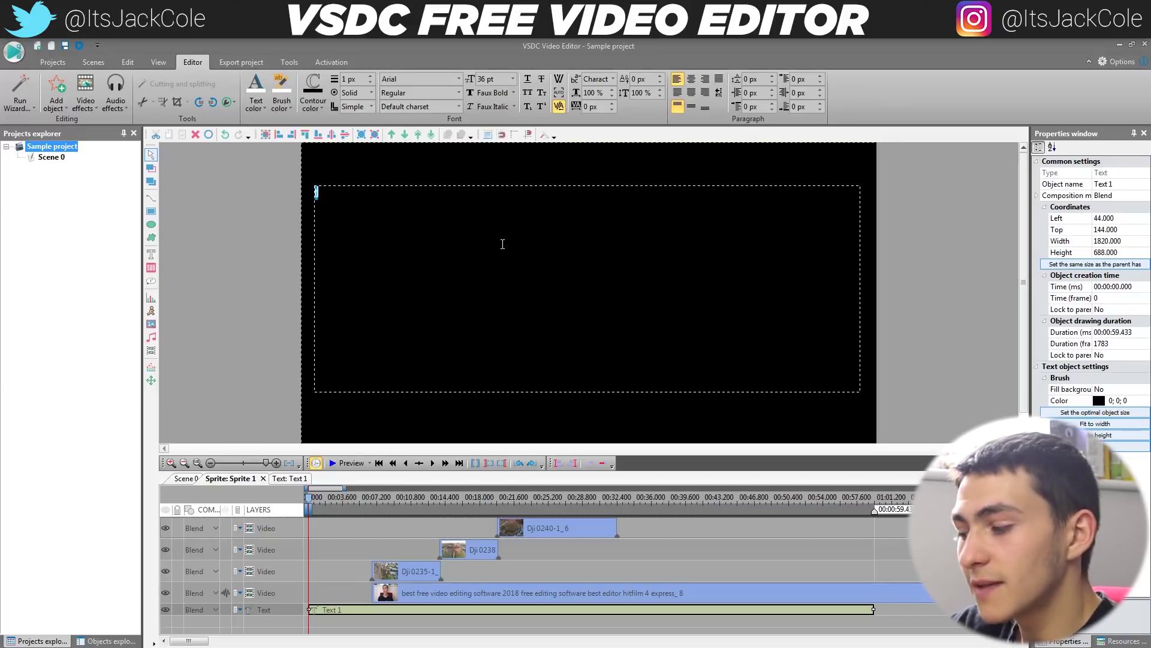
pyautogui.write('ITLE')
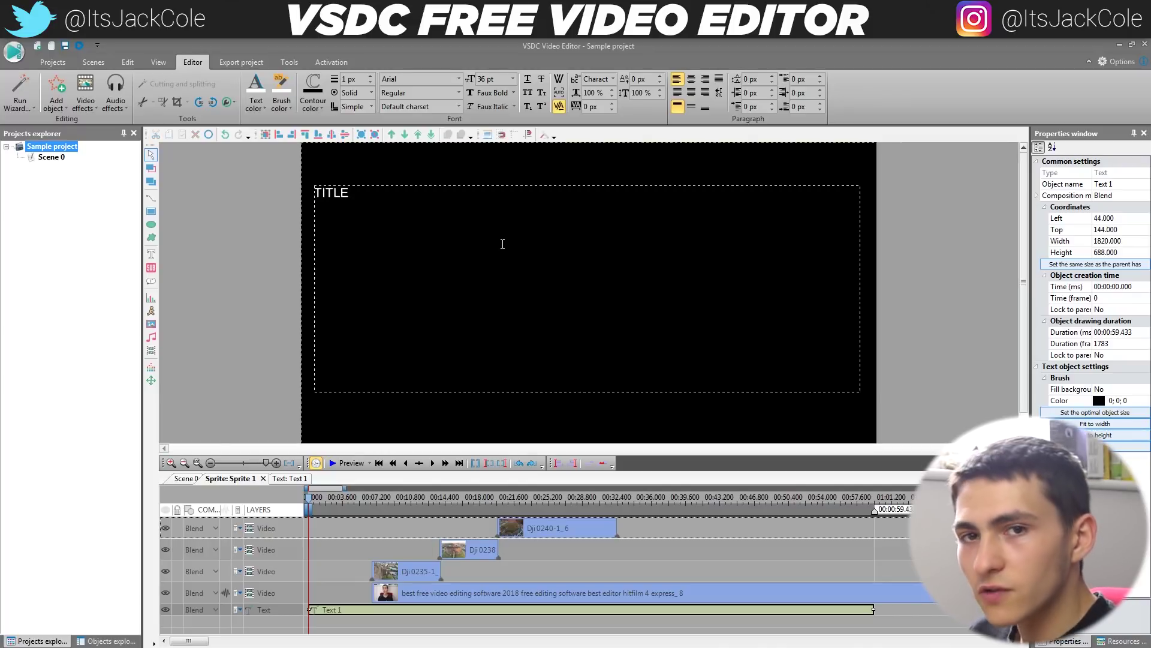
pyautogui.hotkey('ctrl', 'a')
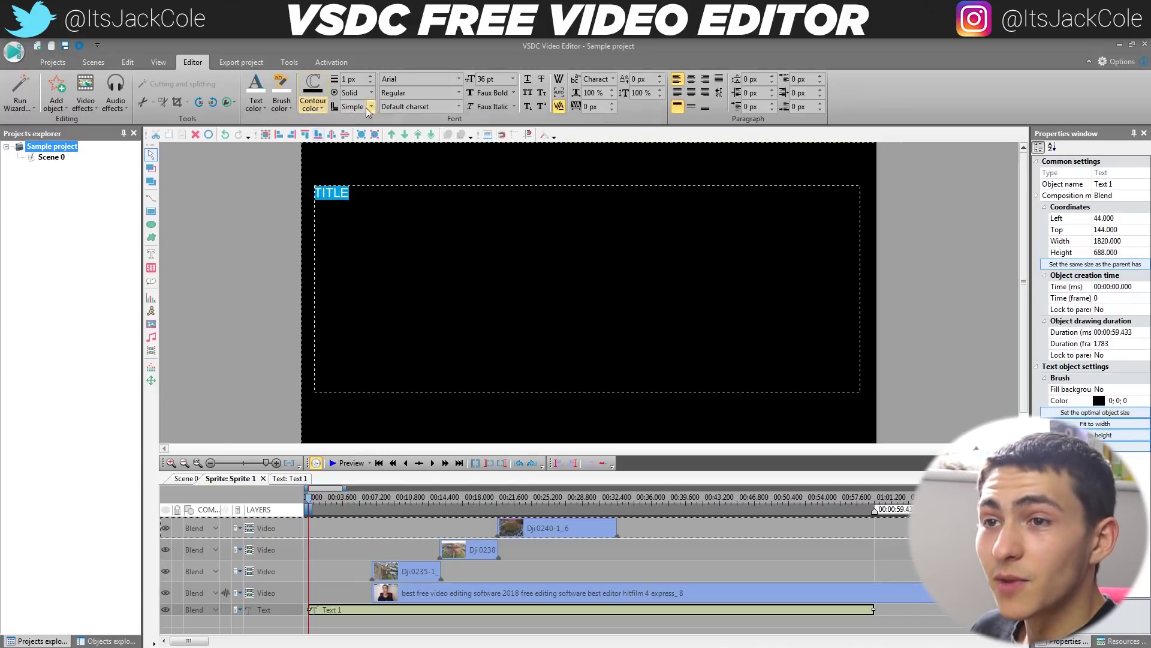
pyautogui.tripleClick(489, 78)
pyautogui.write('500')
pyautogui.press('Return')
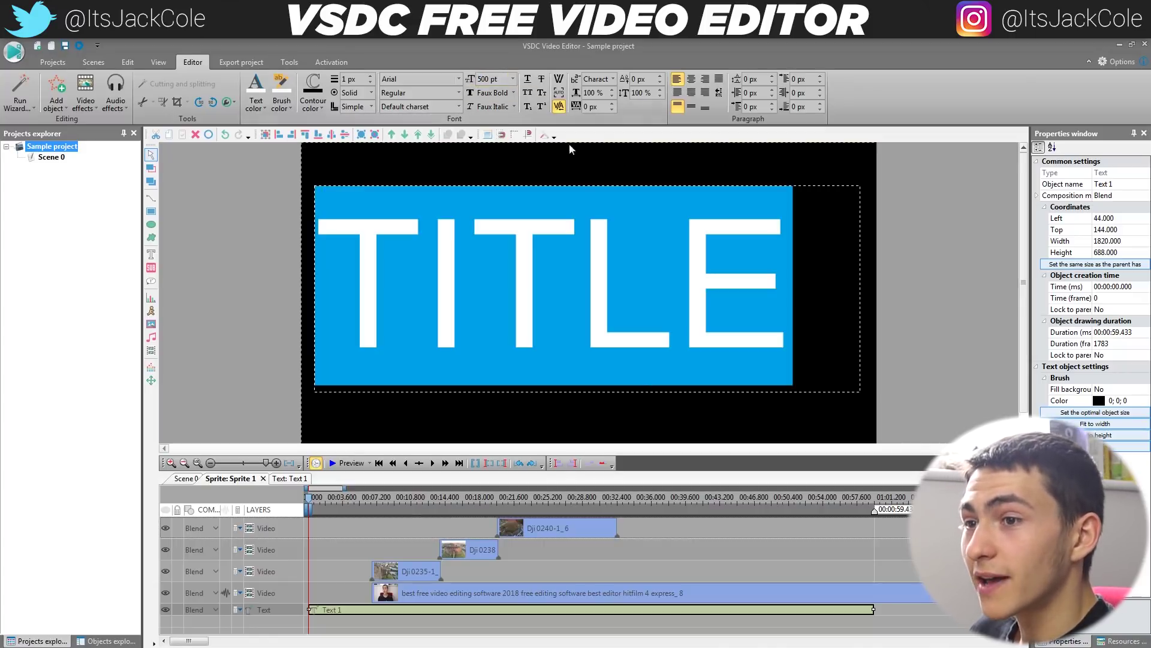
pyautogui.press('Right')
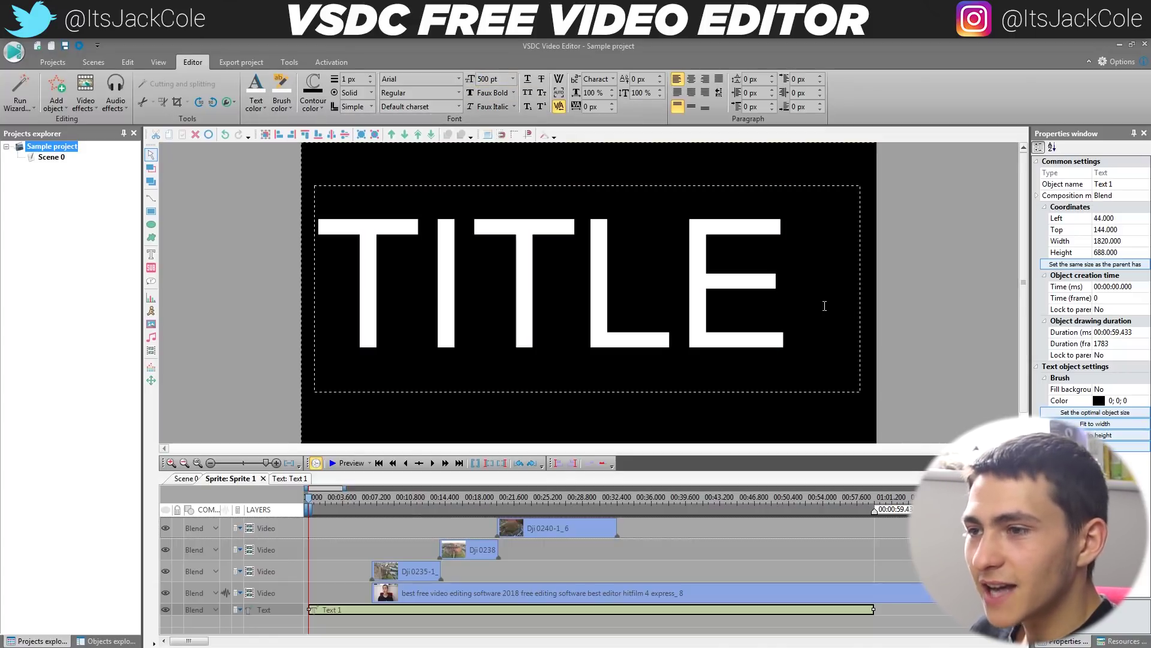
# Resize the title's text box to about 1606 × 692 and centre it in the frame at about left 182, top 170
pyautogui.click(875, 391)
pyautogui.click(746, 313)
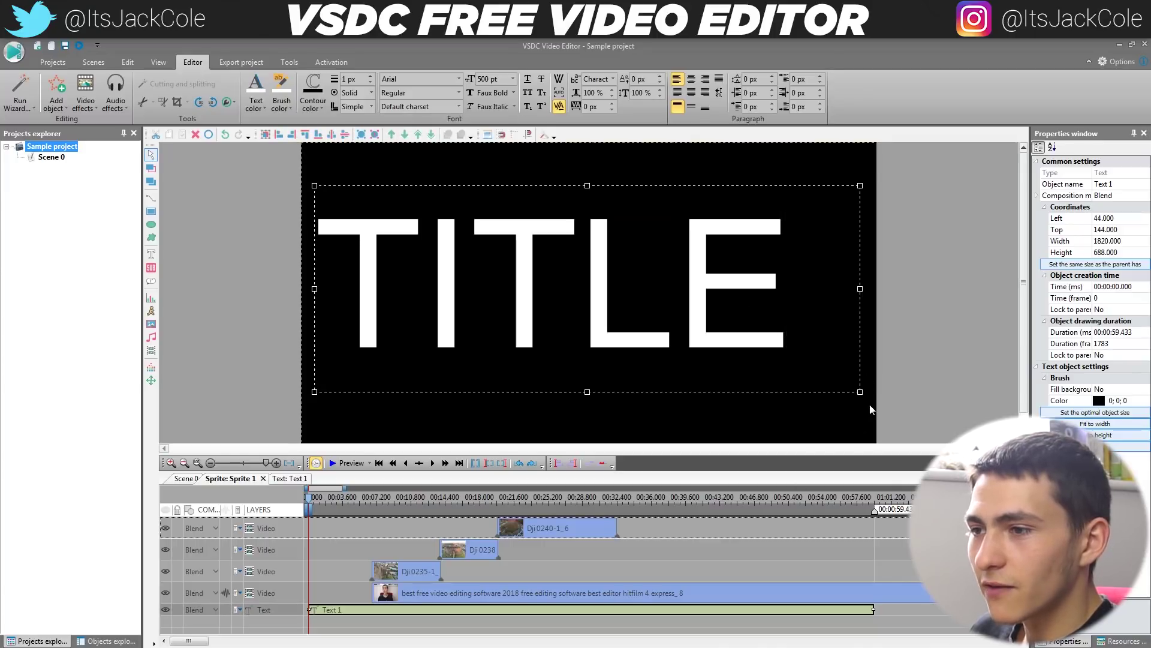
pyautogui.moveTo(792, 392); pyautogui.dragTo(795, 392)
pyautogui.moveTo(580, 266); pyautogui.dragTo(620, 274)
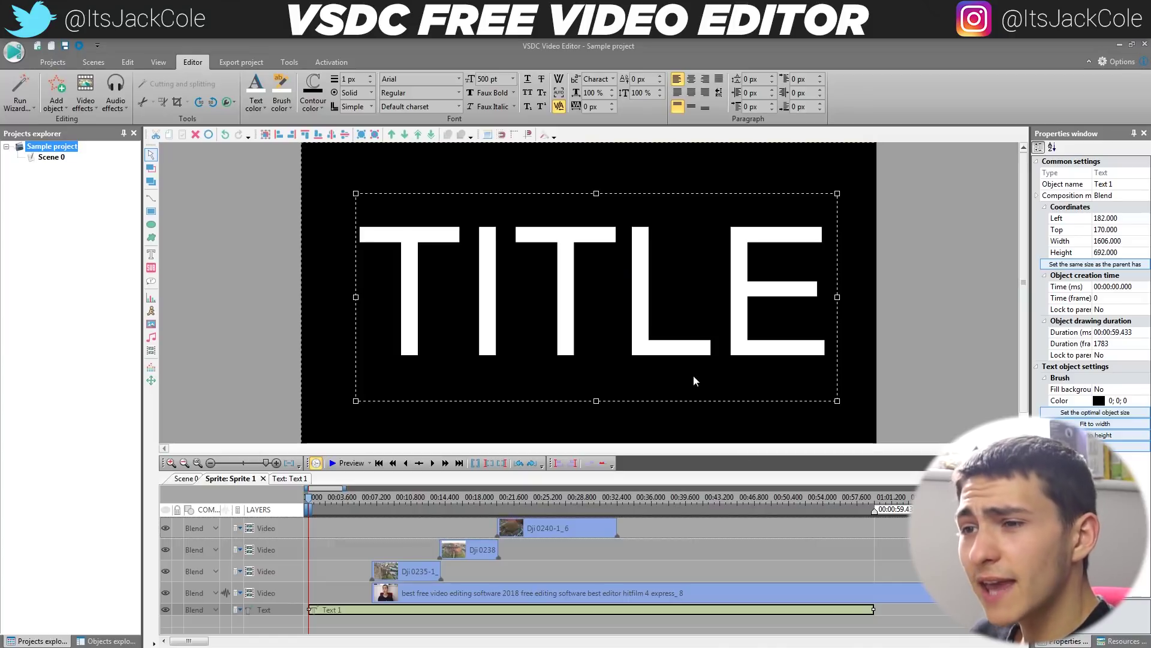
pyautogui.click(934, 311)
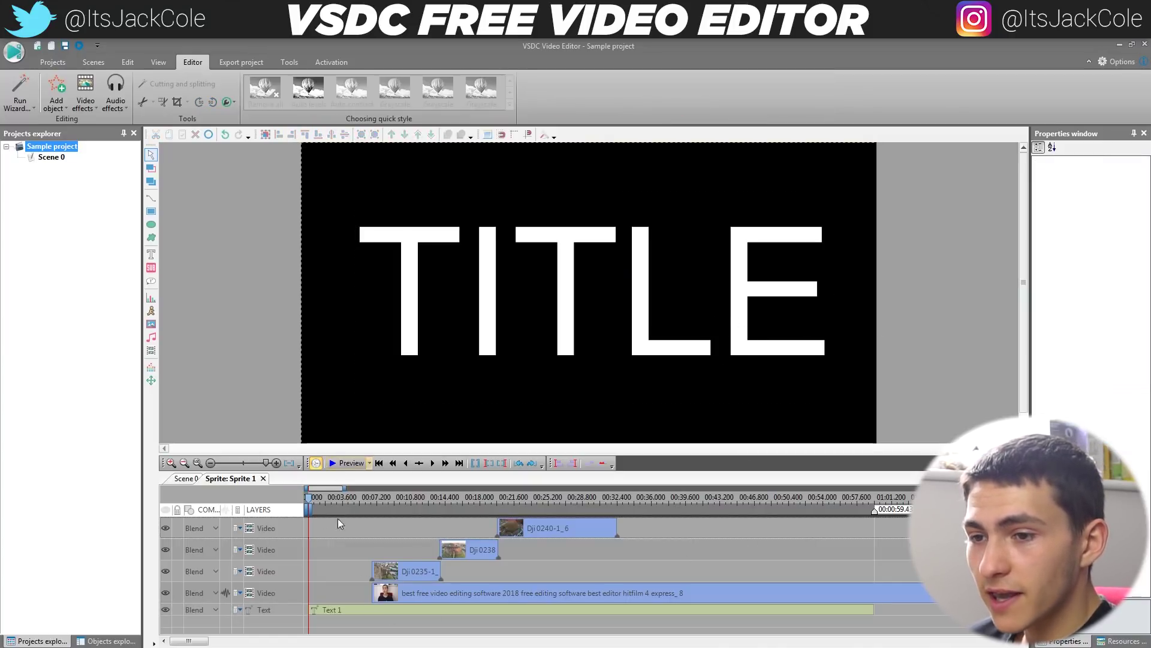
# Preview the project to check how the title plays into the drone and talking-head footage
pyautogui.moveTo(311, 506); pyautogui.dragTo(329, 507)
pyautogui.click(330, 462)
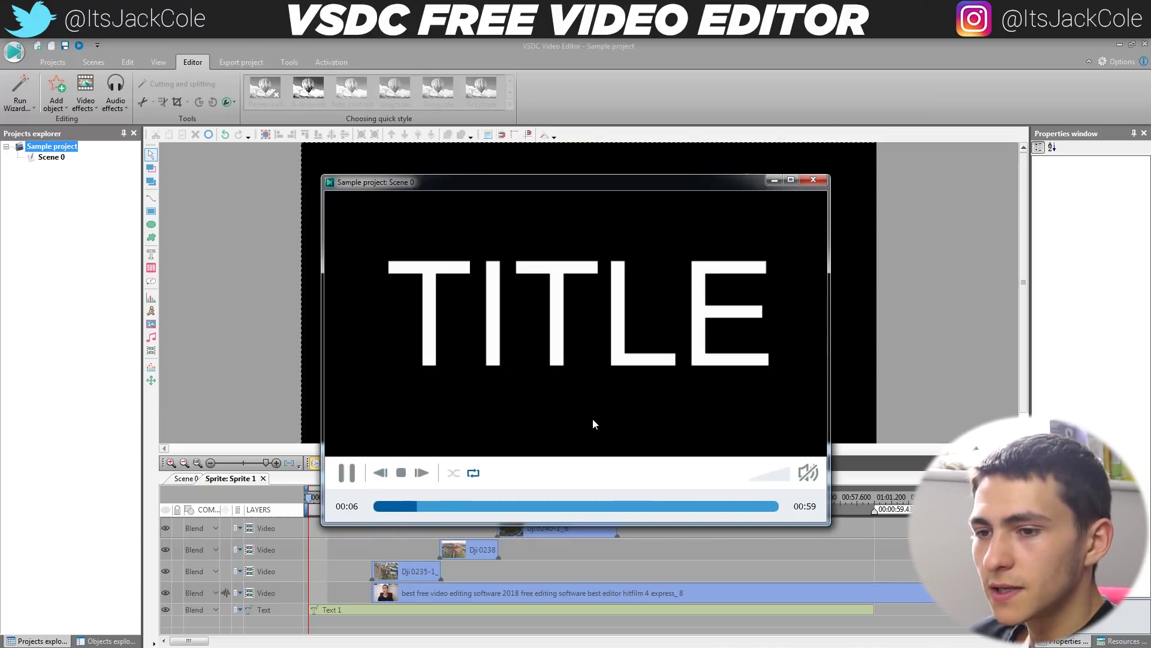
pyautogui.click(348, 473)
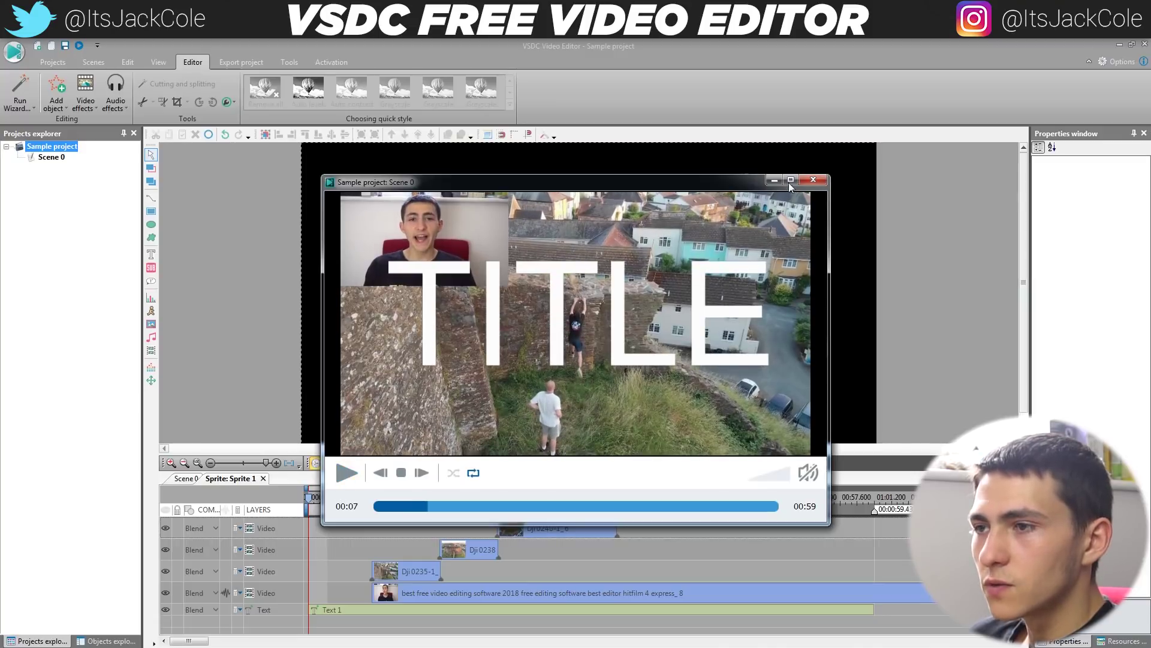
pyautogui.click(813, 180)
# Shorten the title text clip to about 6.8 seconds so it ends where the video clips begin
pyautogui.click(871, 609)
pyautogui.moveTo(873, 609); pyautogui.dragTo(372, 617)
pyautogui.click(372, 509)
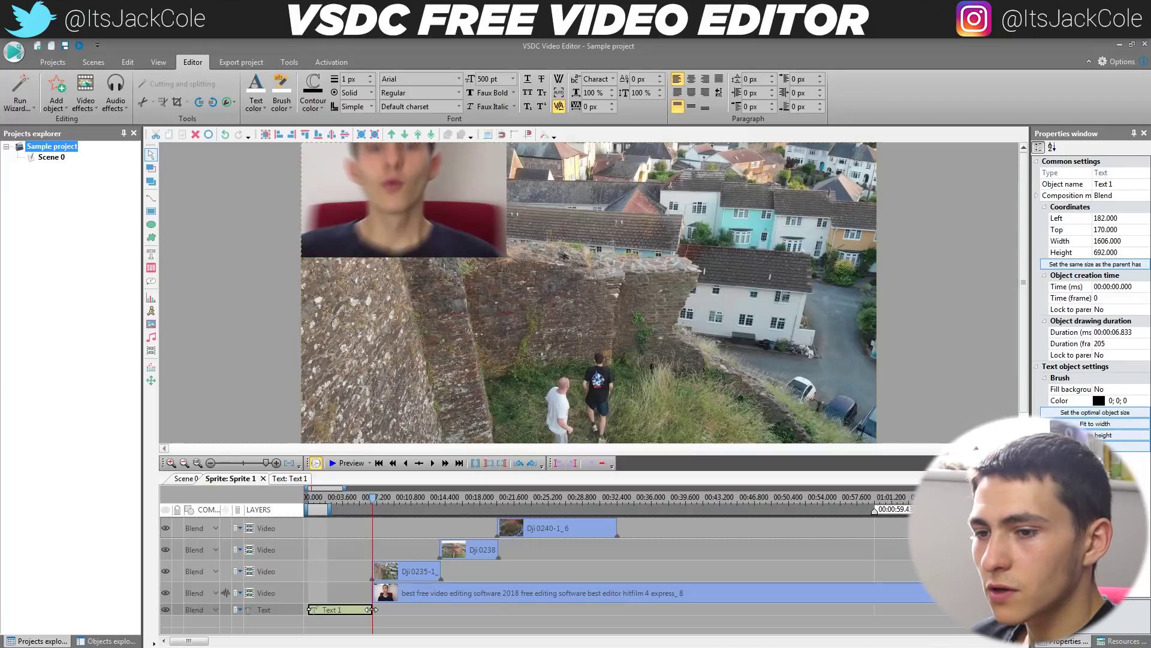
pyautogui.click(407, 572)
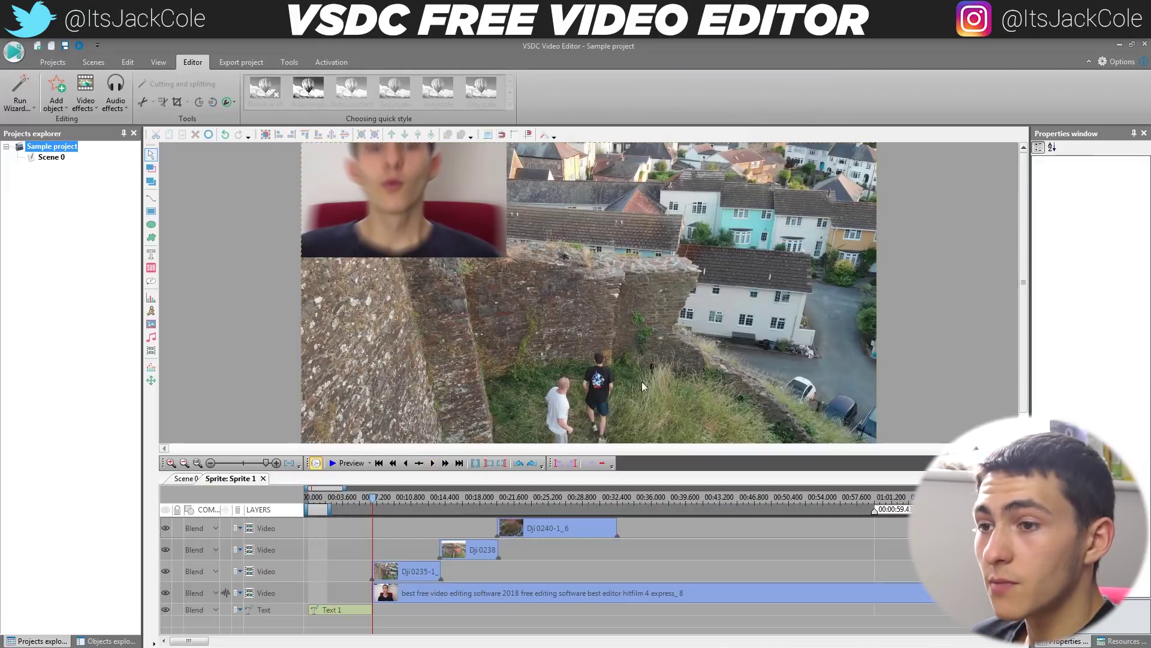
# Return the playhead to the start and open the title text object's own timeline
pyautogui.moveTo(376, 502); pyautogui.dragTo(308, 503)
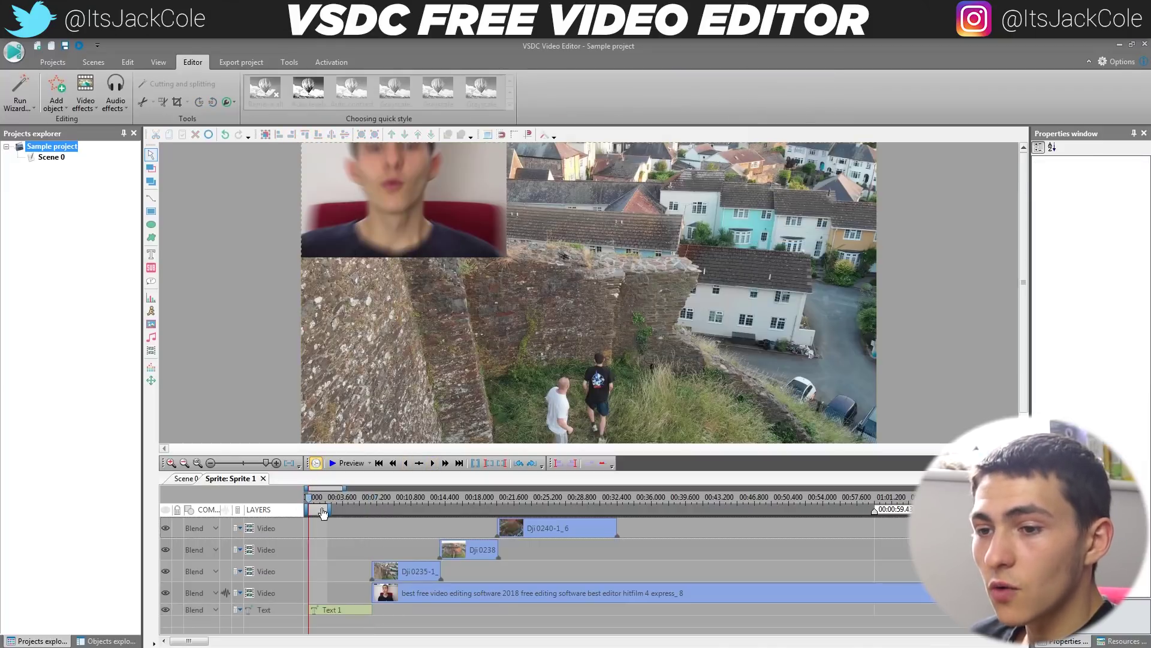
pyautogui.click(365, 610)
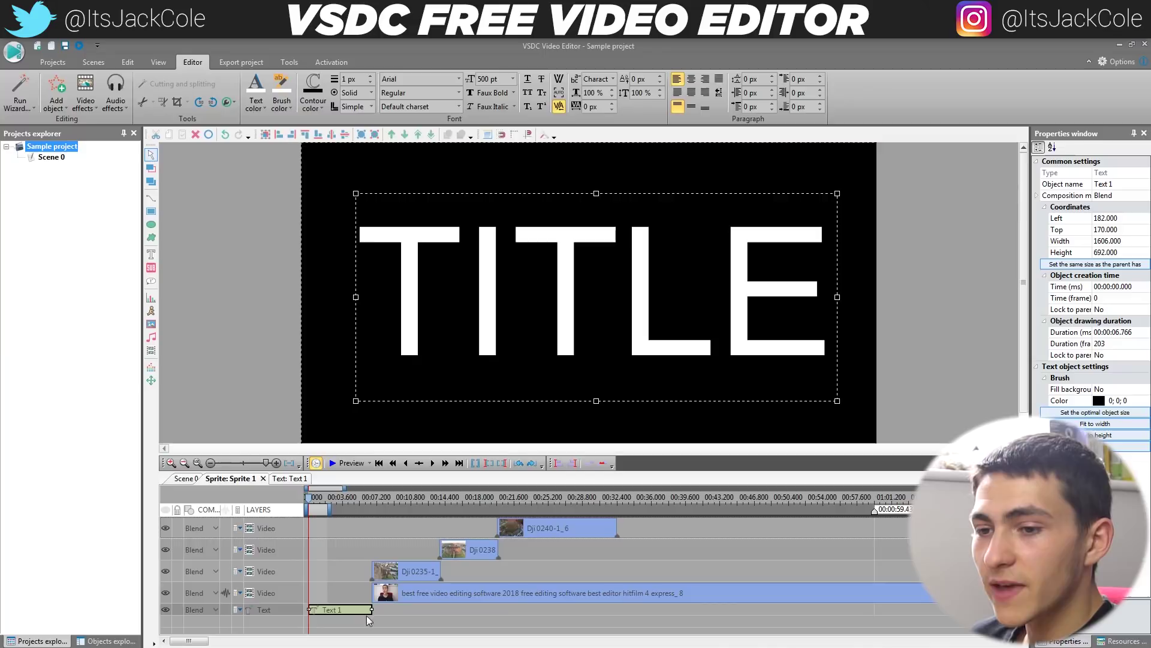
pyautogui.click(341, 575)
pyautogui.click(332, 610)
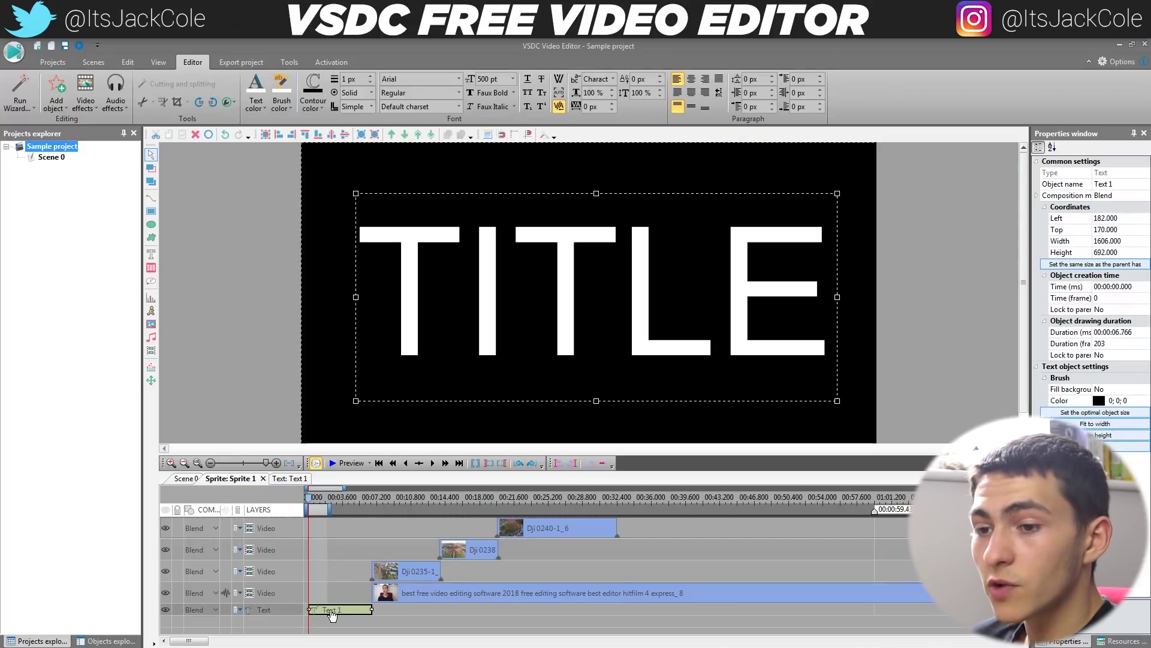
pyautogui.doubleClick(332, 611)
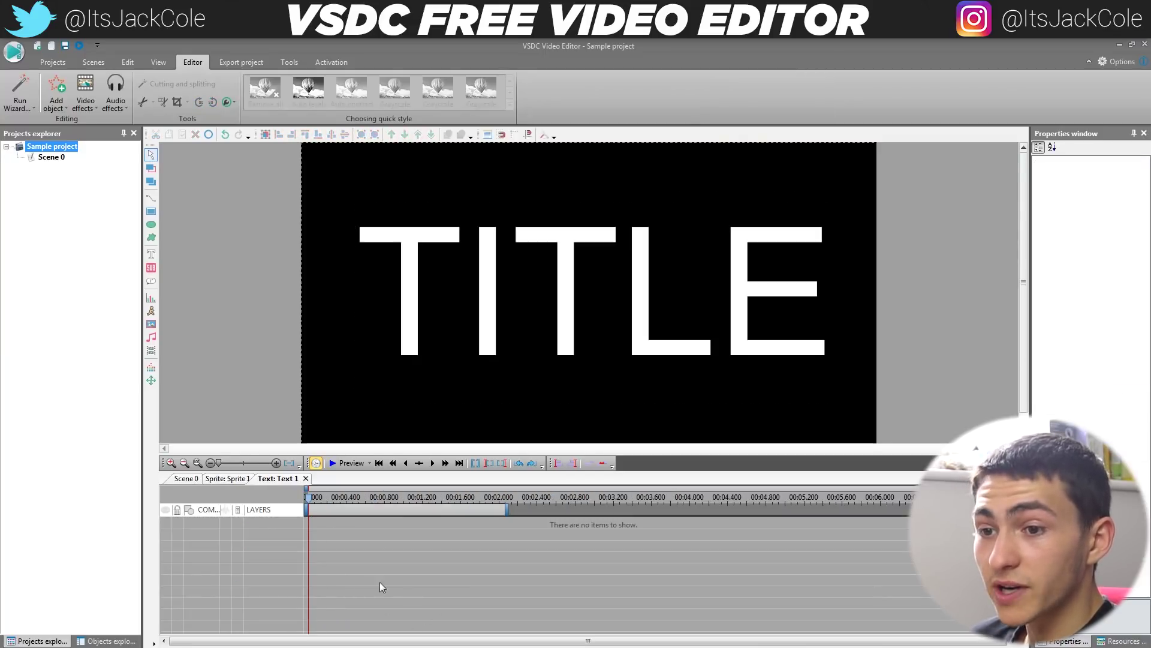
# Import the "Dji 0243-1" video from the Drone Hitfilm Clips folder into the title text object at the cursor position
pyautogui.click(56, 99)
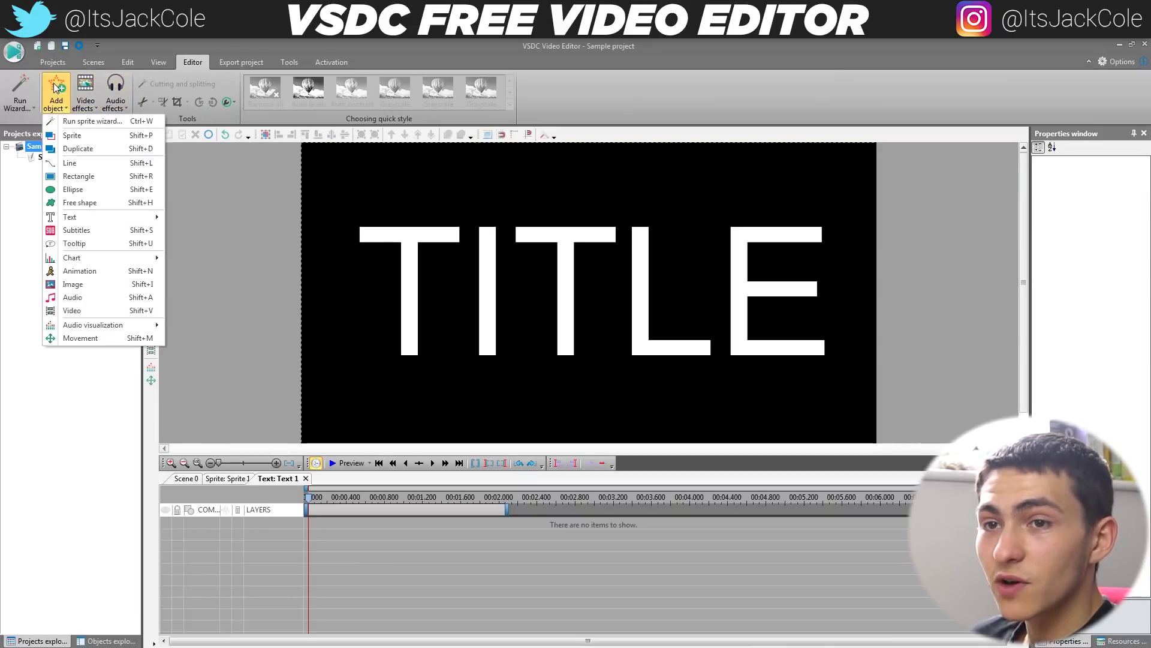
pyautogui.click(96, 311)
pyautogui.click(557, 342)
pyautogui.scroll(-1, 558, 342)
pyautogui.press('BackSpace')
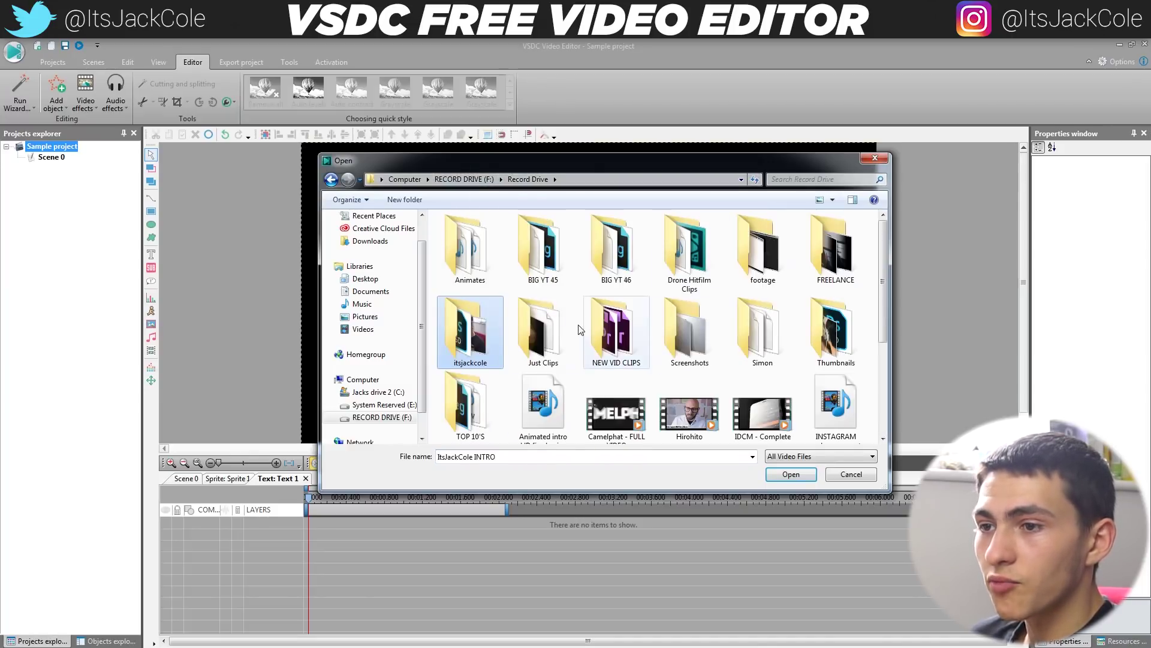
pyautogui.doubleClick(689, 249)
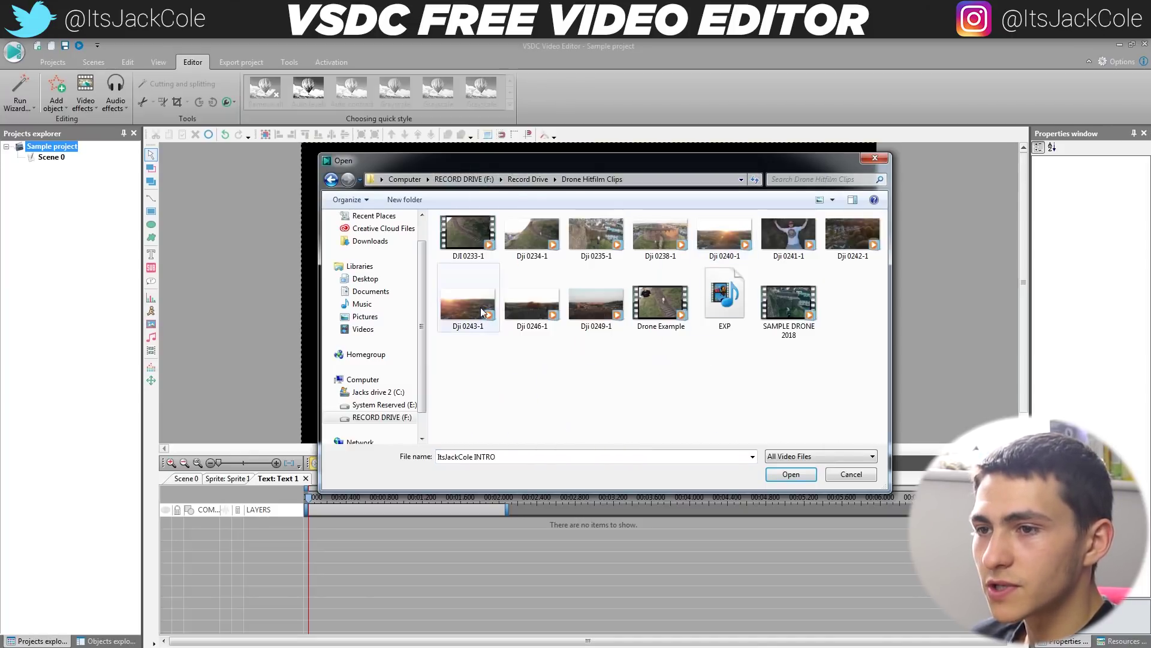
pyautogui.click(451, 314)
pyautogui.doubleClick(473, 296)
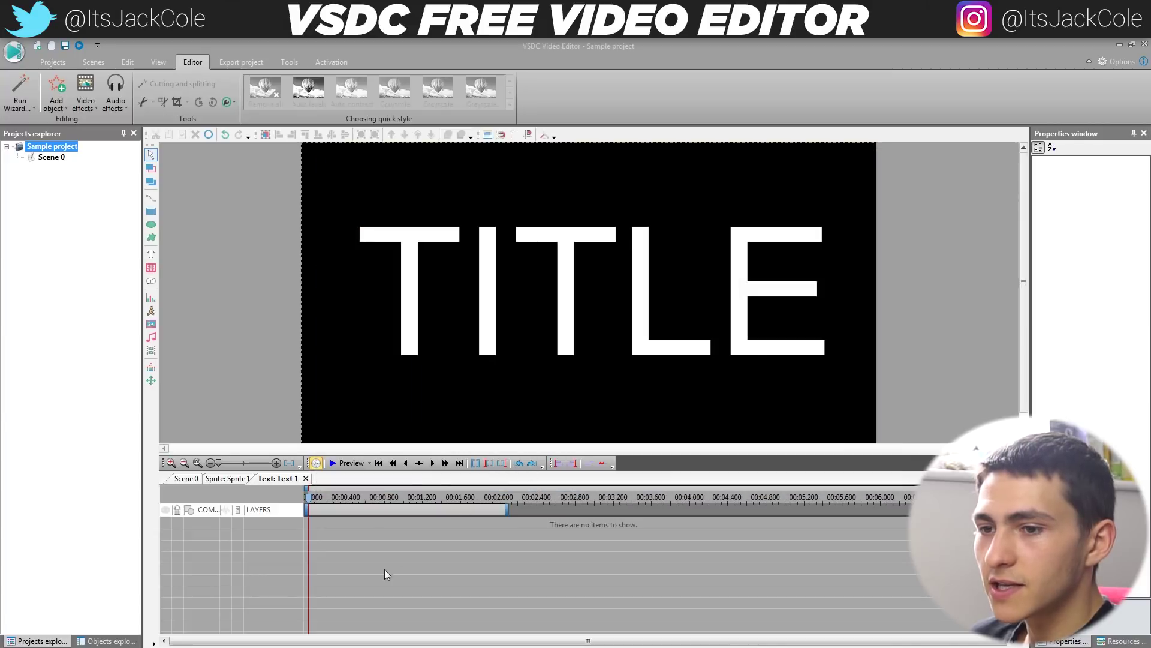
pyautogui.click(690, 413)
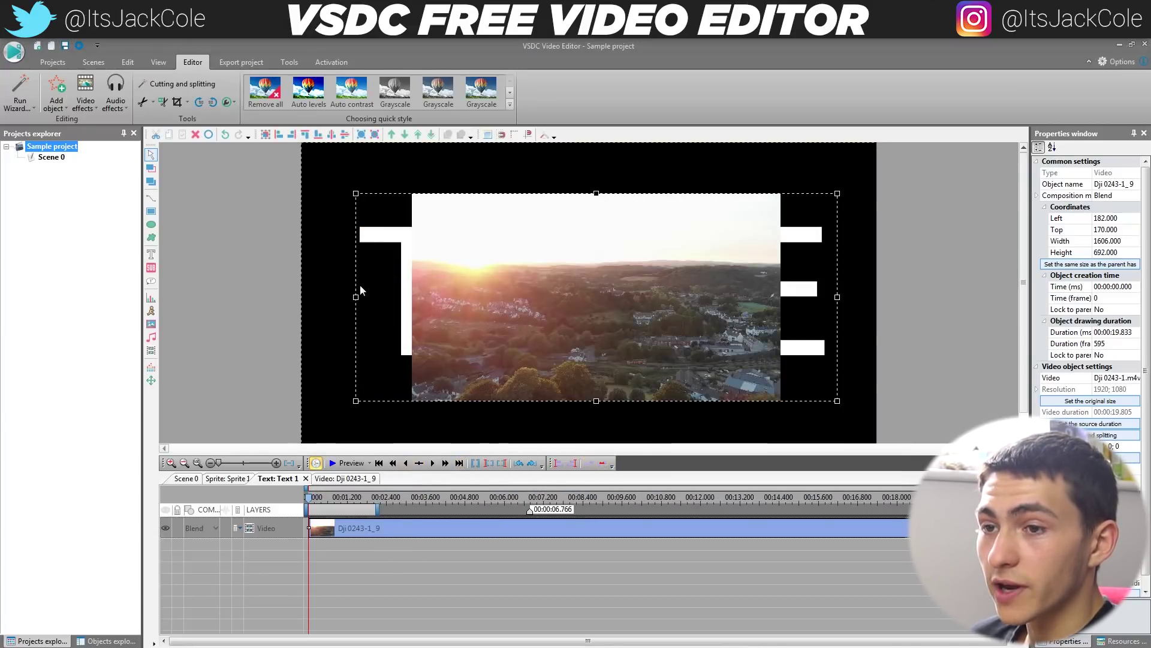
# Enlarge the sunset video to about 2590 × 1000 and position it at about left -308, top 100 to cover the whole title
pyautogui.moveTo(355, 296); pyautogui.dragTo(160, 297)
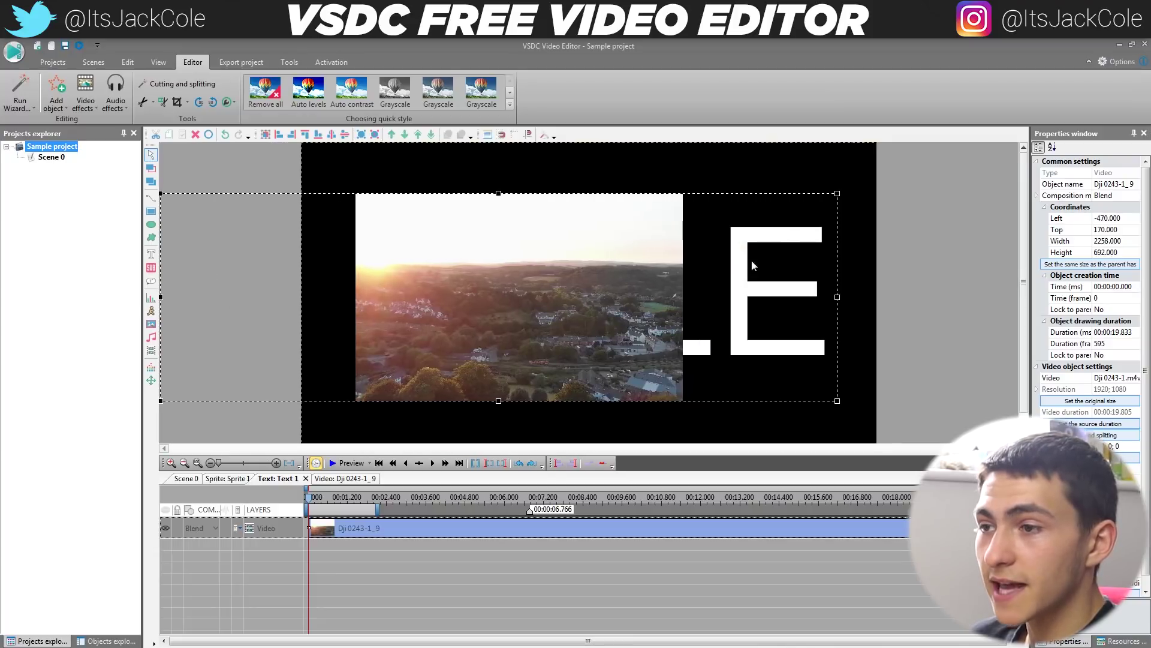
pyautogui.moveTo(841, 401); pyautogui.dragTo(933, 438)
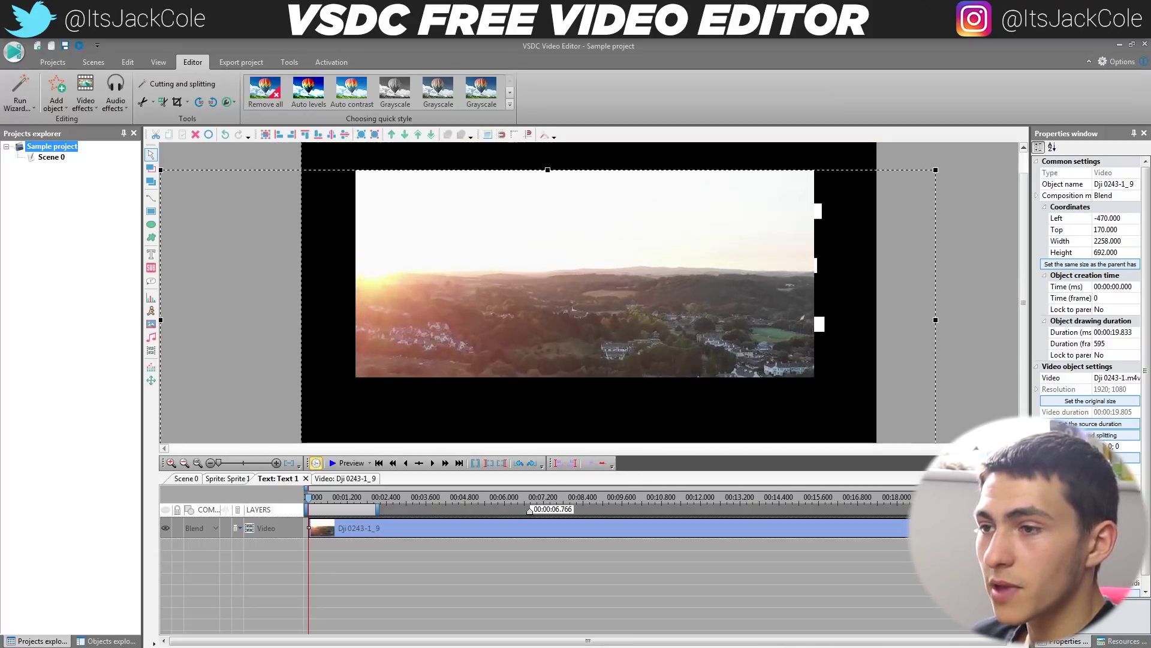
pyautogui.moveTo(741, 294); pyautogui.dragTo(745, 278)
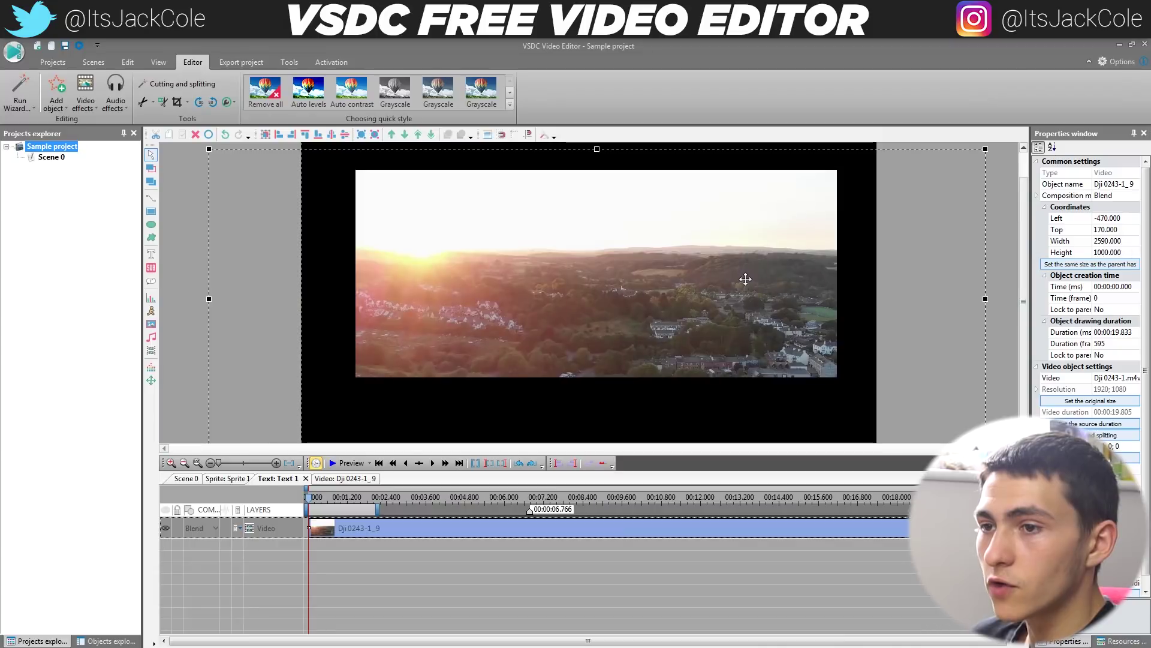
# Set the sunset video's composition mode to Source in so it fills the title letters
pyautogui.click(216, 531)
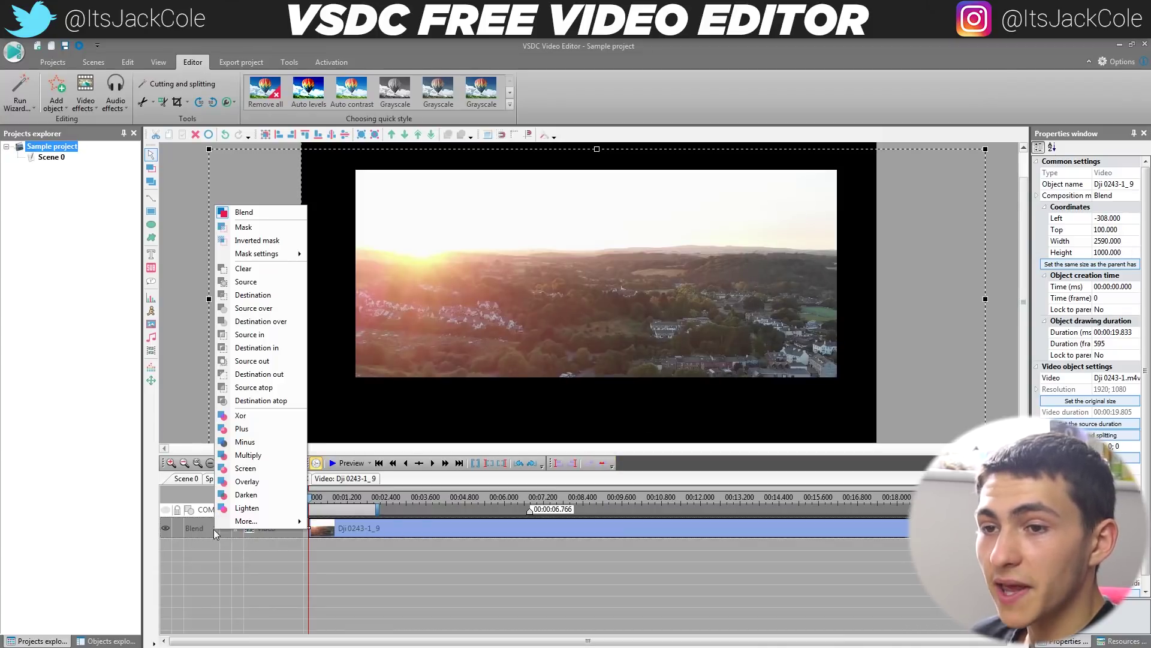
pyautogui.click(267, 334)
pyautogui.click(471, 585)
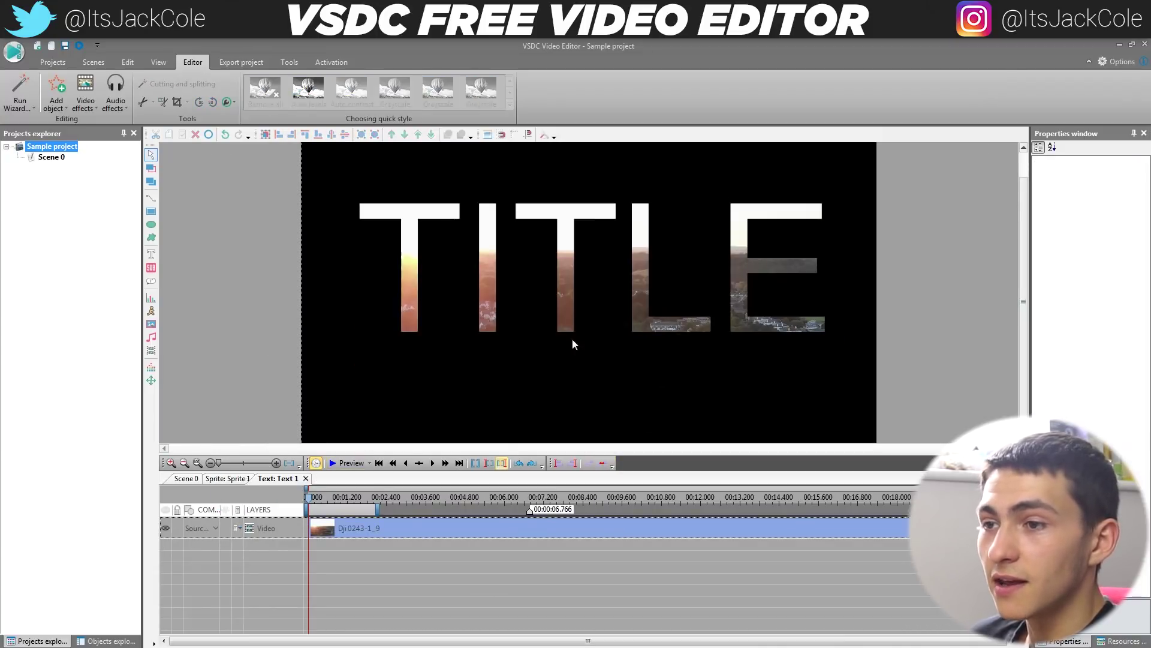
# Return to the sprite's timeline and play a preview of the project with the footage-filled title
pyautogui.click(229, 478)
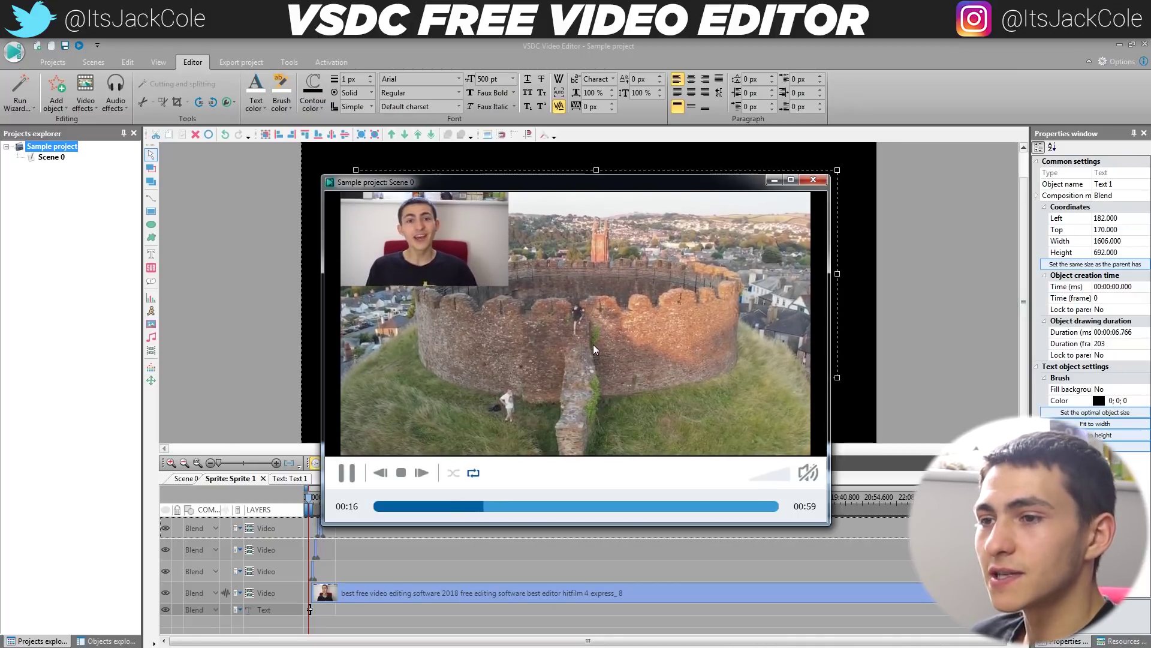
pyautogui.press('Escape')
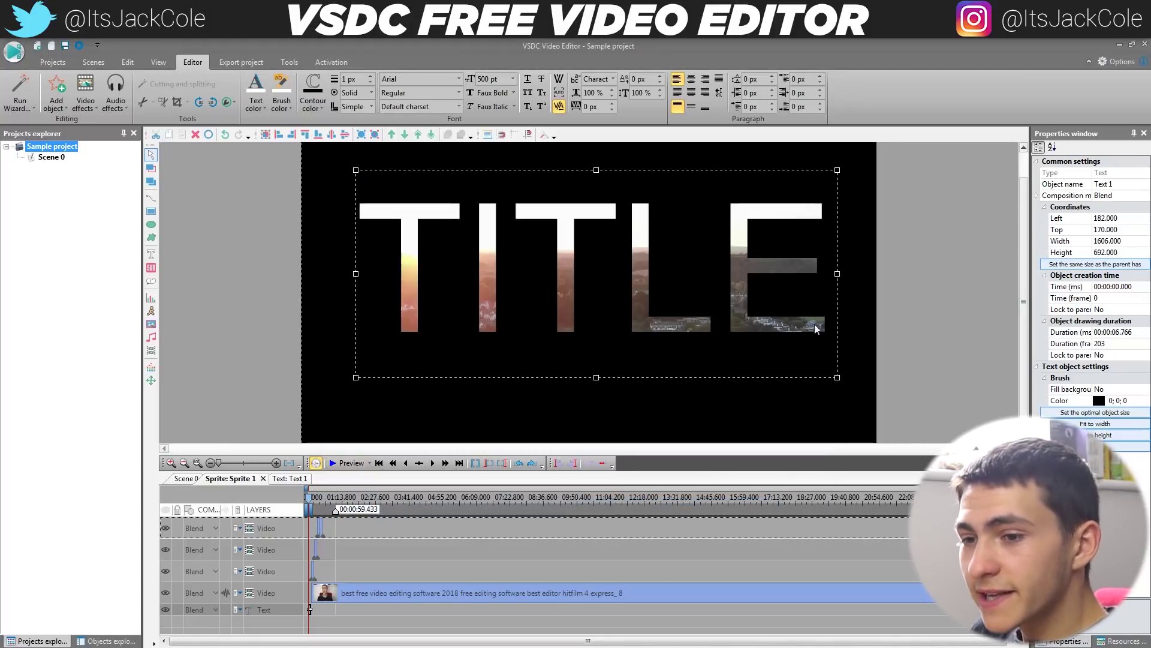
pyautogui.click(555, 548)
# Return to the main scene's timeline and preview the whole project, skipping ahead to about 0:16 before closing the preview
pyautogui.click(183, 479)
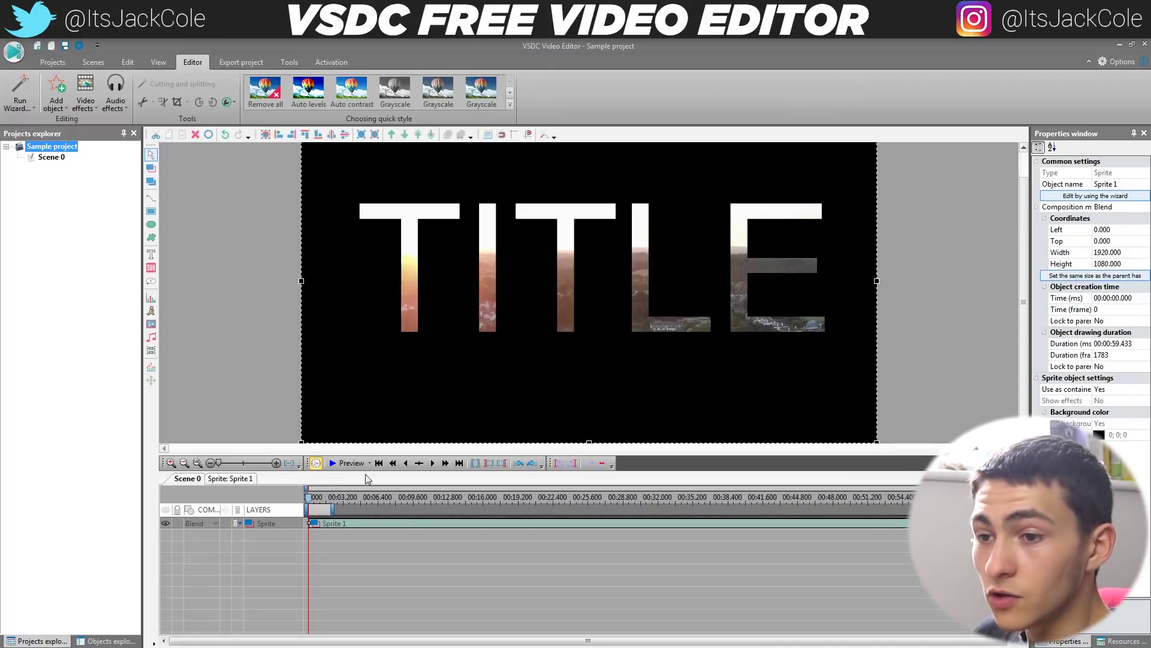
pyautogui.click(349, 463)
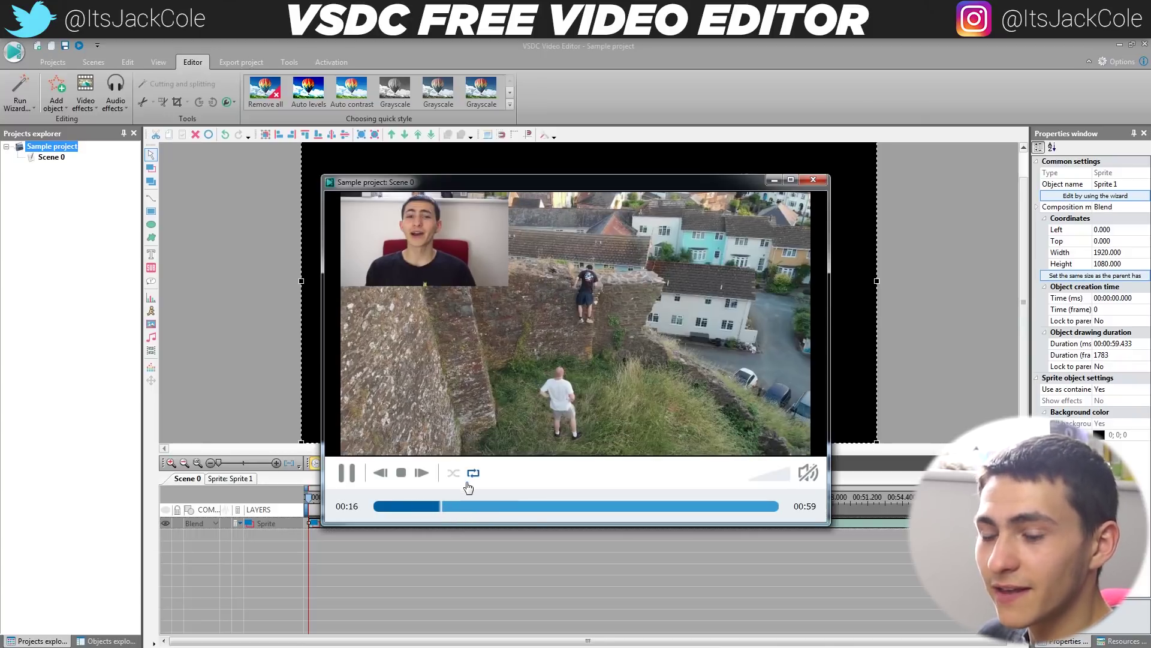
pyautogui.click(483, 506)
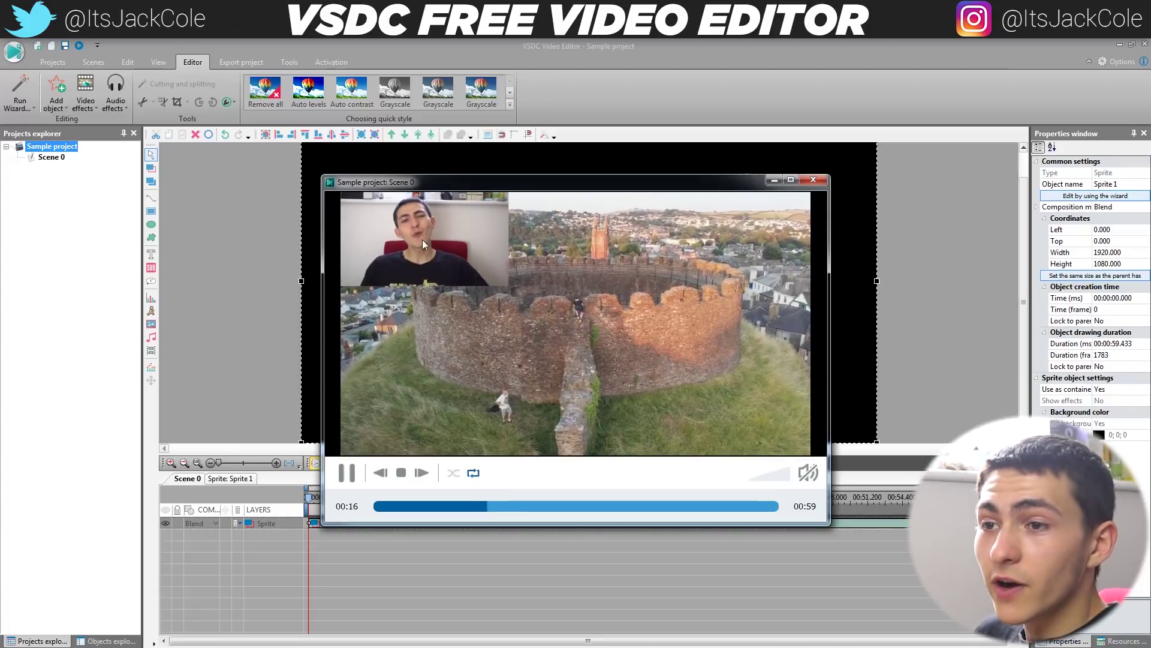
pyautogui.click(356, 469)
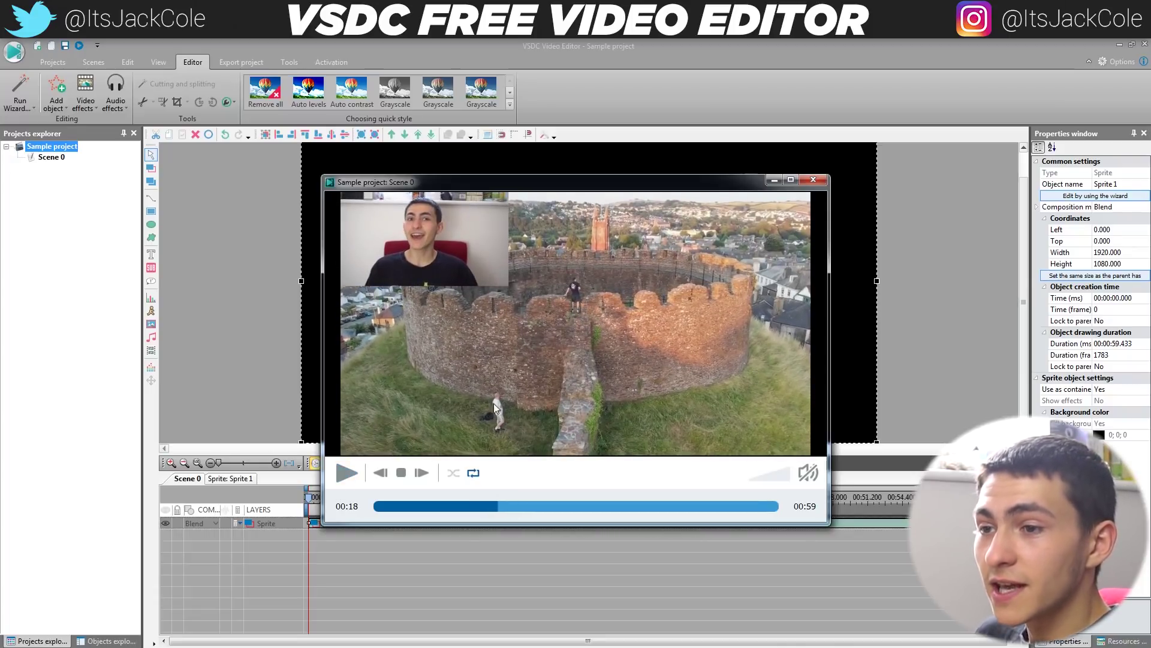
pyautogui.click(812, 182)
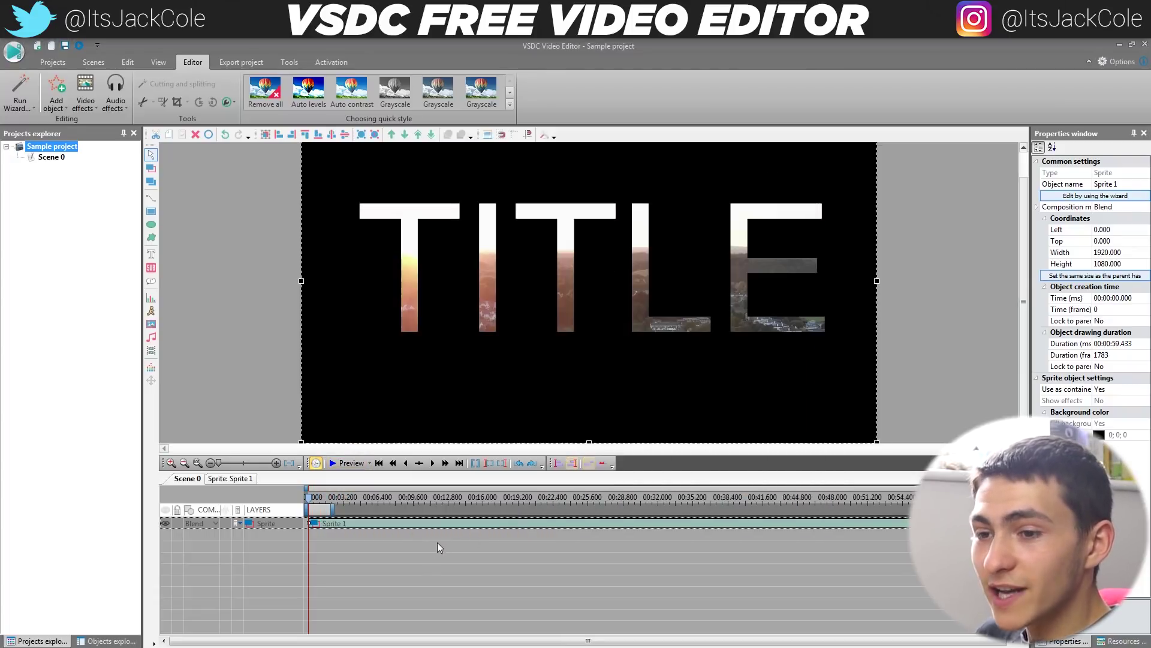
# Open the project's export settings and choose WMV as the output video format
pyautogui.click(421, 563)
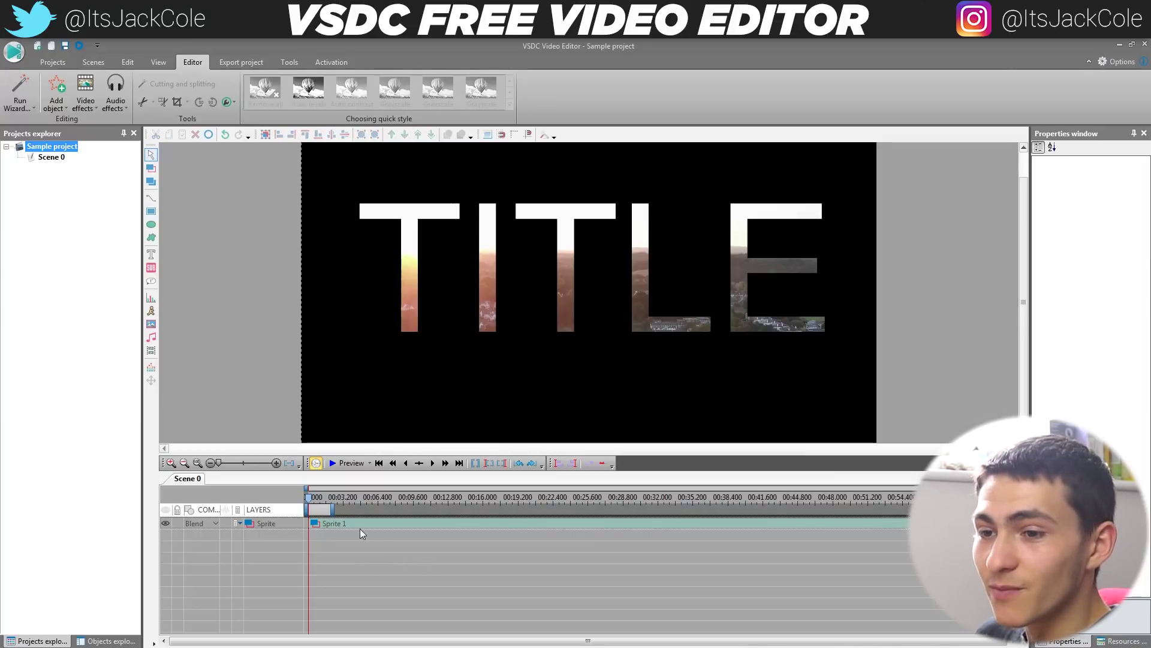
pyautogui.click(330, 524)
pyautogui.click(239, 63)
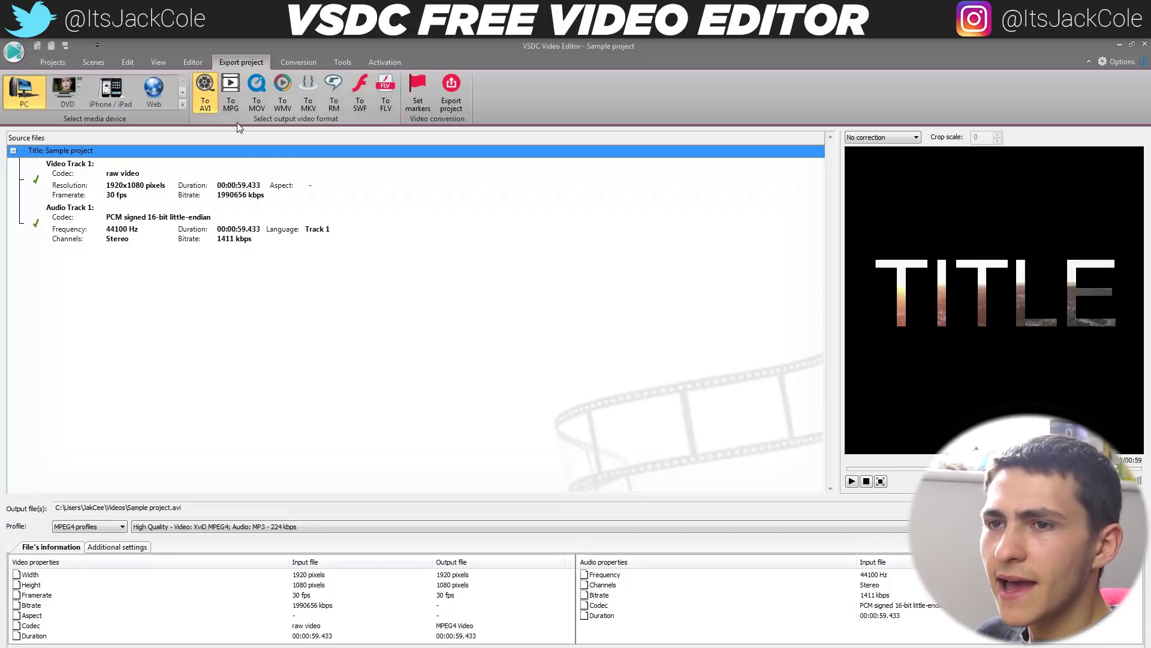
pyautogui.click(281, 99)
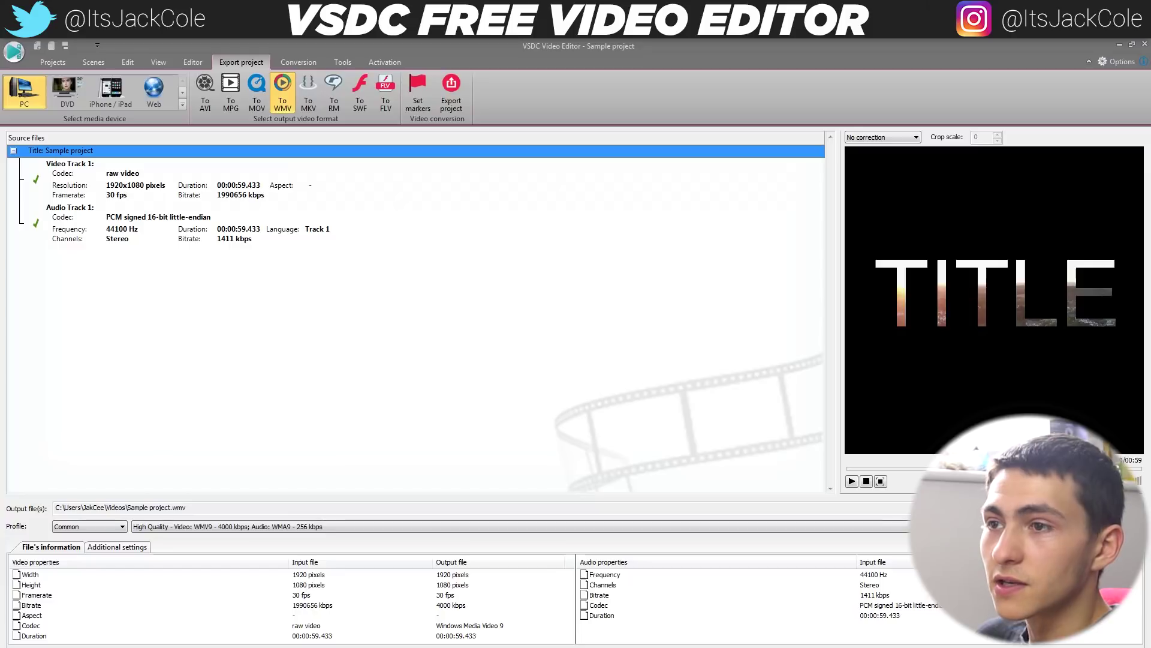
# Set the output file to SAMPLE in the Record Drive folder as Windows Media Video and start the project export
pyautogui.click(1109, 507)
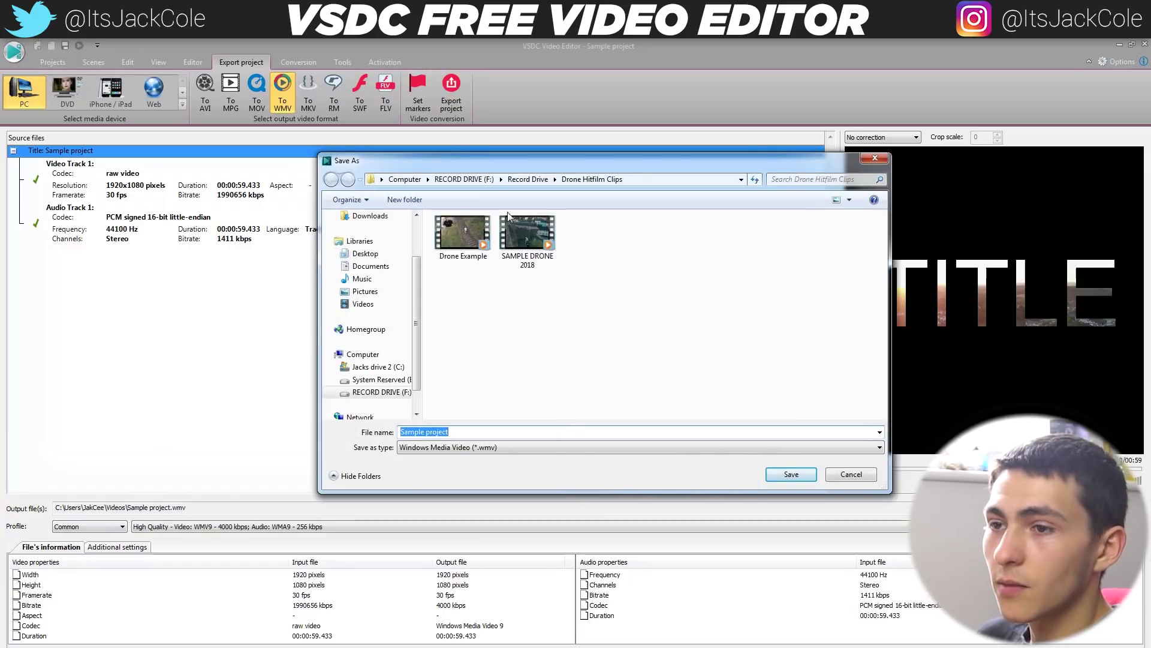
pyautogui.click(527, 179)
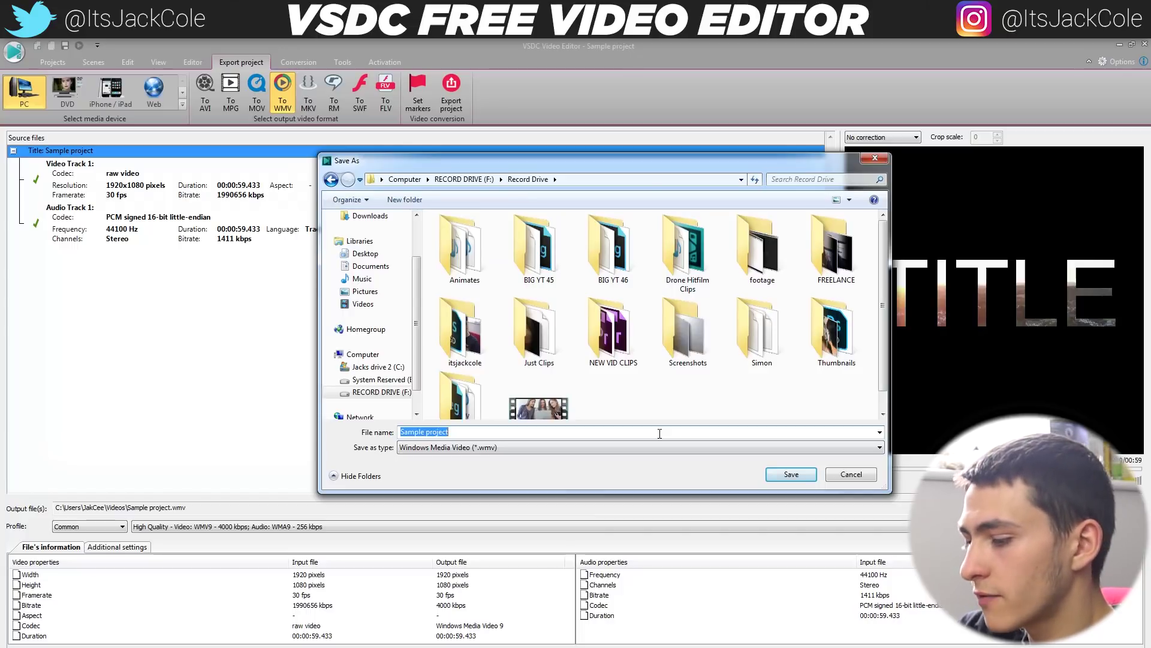
pyautogui.write('SAMPLE')
pyautogui.press('Return')
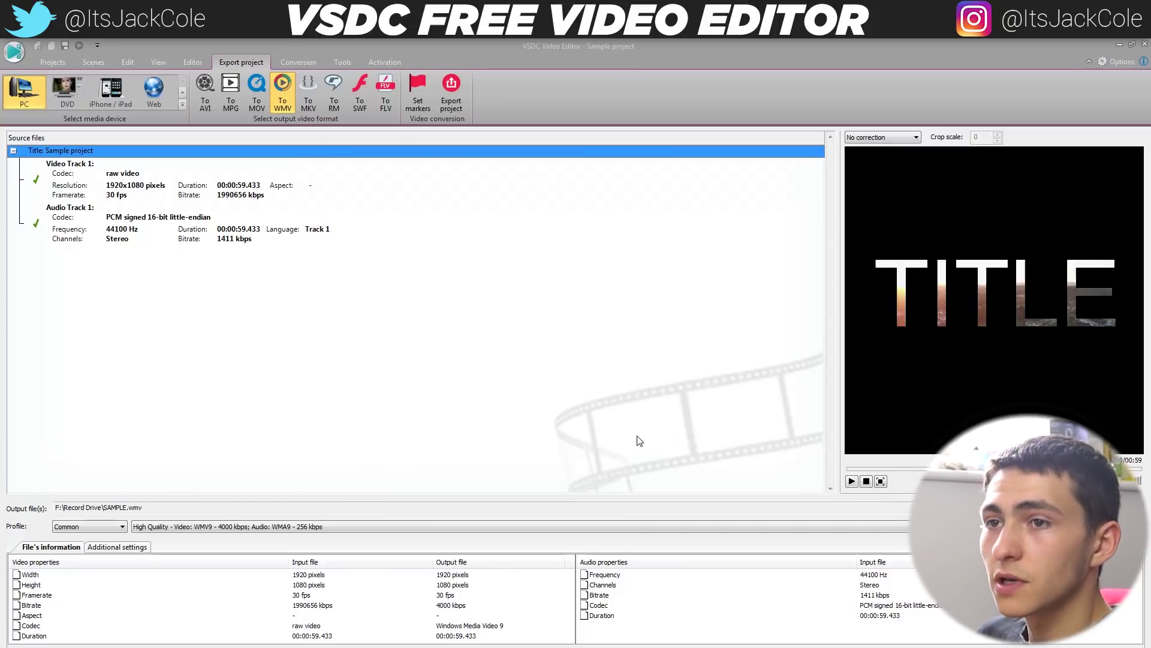
pyautogui.click(450, 90)
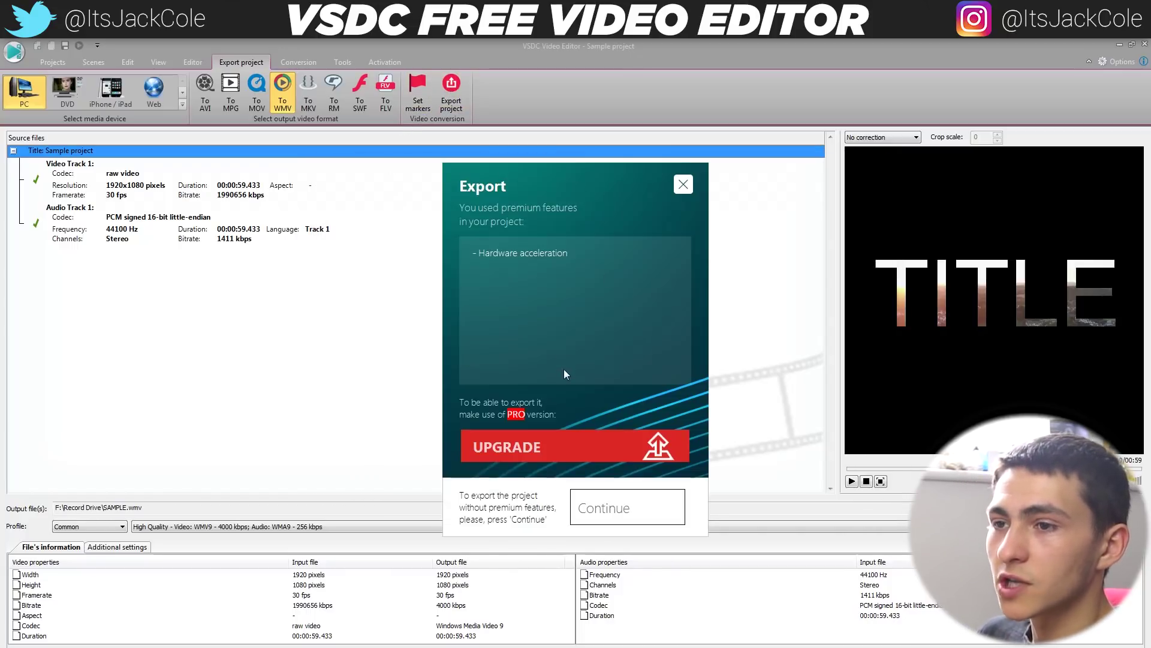